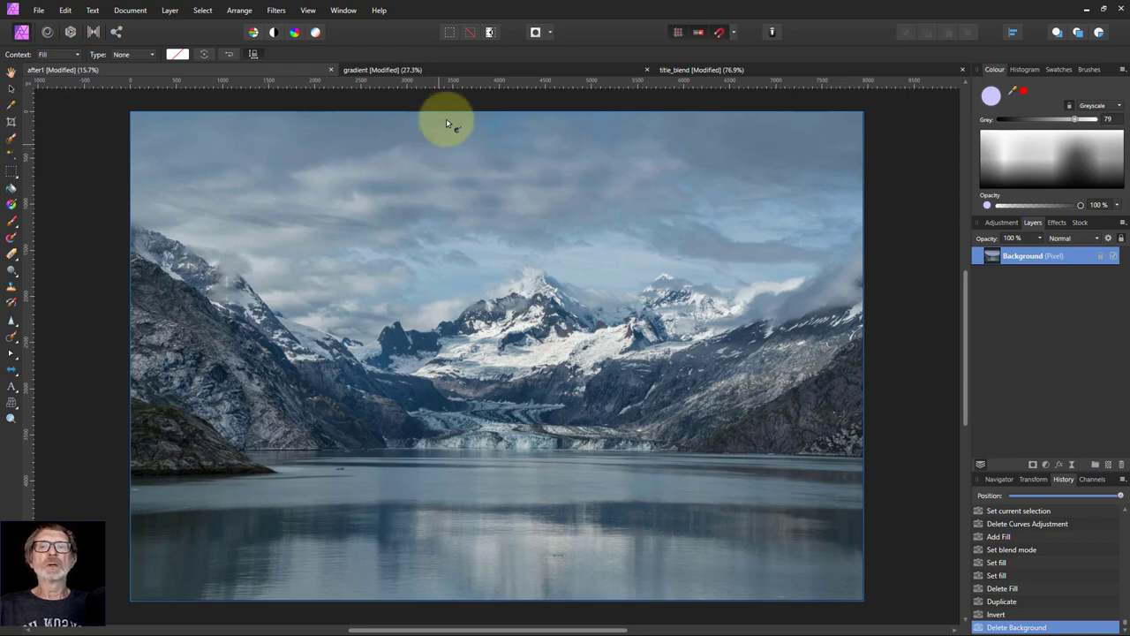
Switch to the gradient document with the black-to-white gradient rectangle.
{"action": "left_click", "coordinate": [459, 72]}
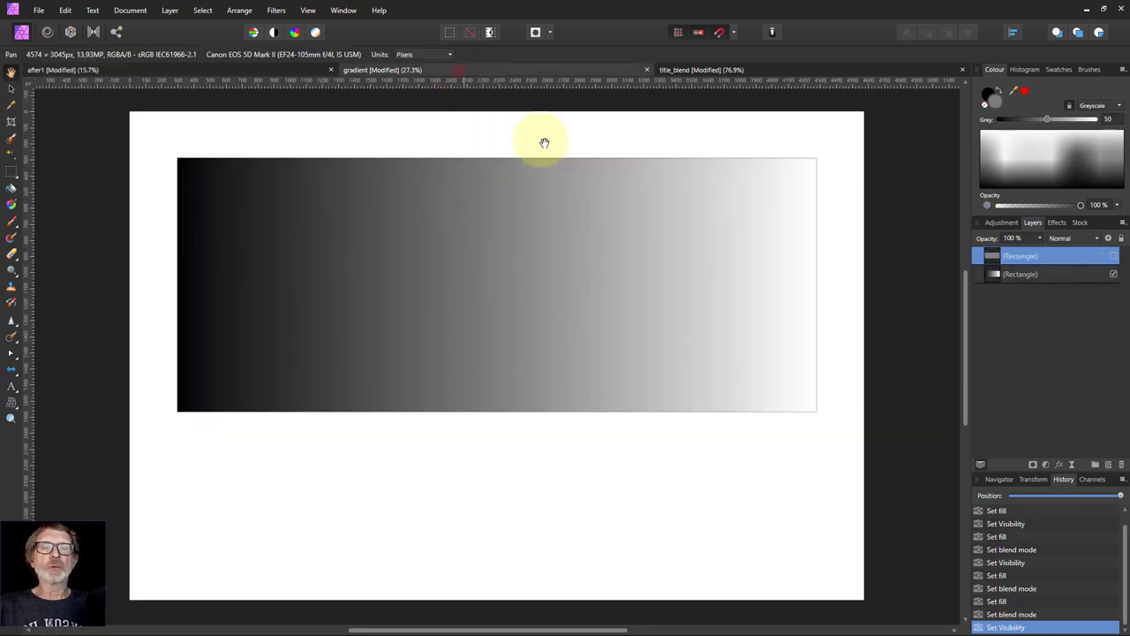
Show the top grey Rectangle layer and set its blend mode to Colour Burn.
{"action": "left_click", "coordinate": [1114, 255]}
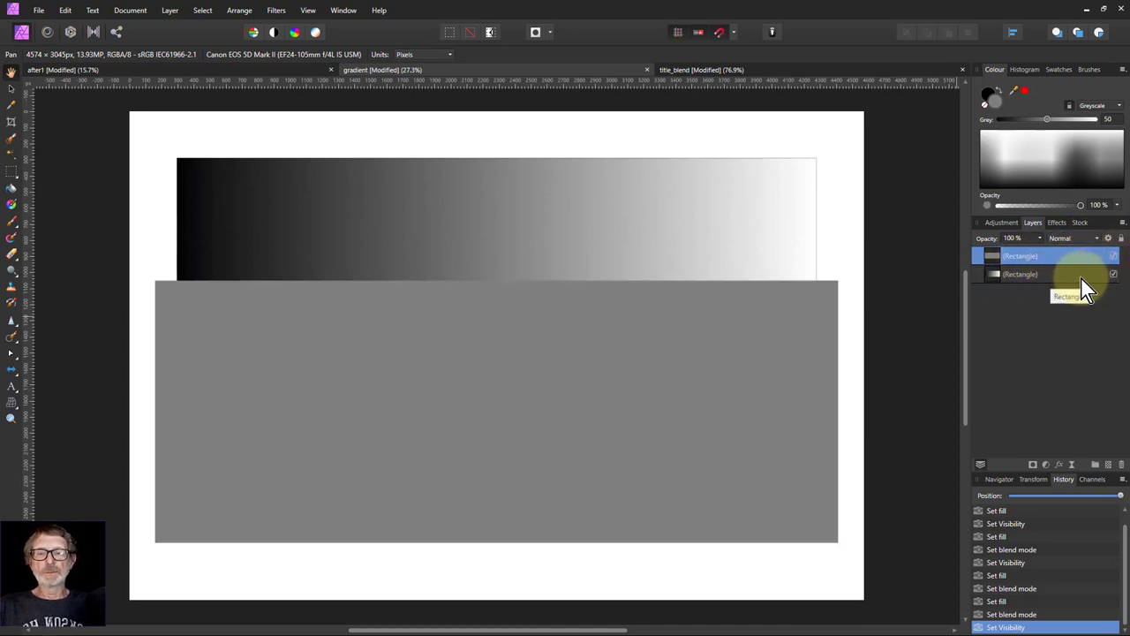
{"action": "left_click", "coordinate": [1072, 242]}
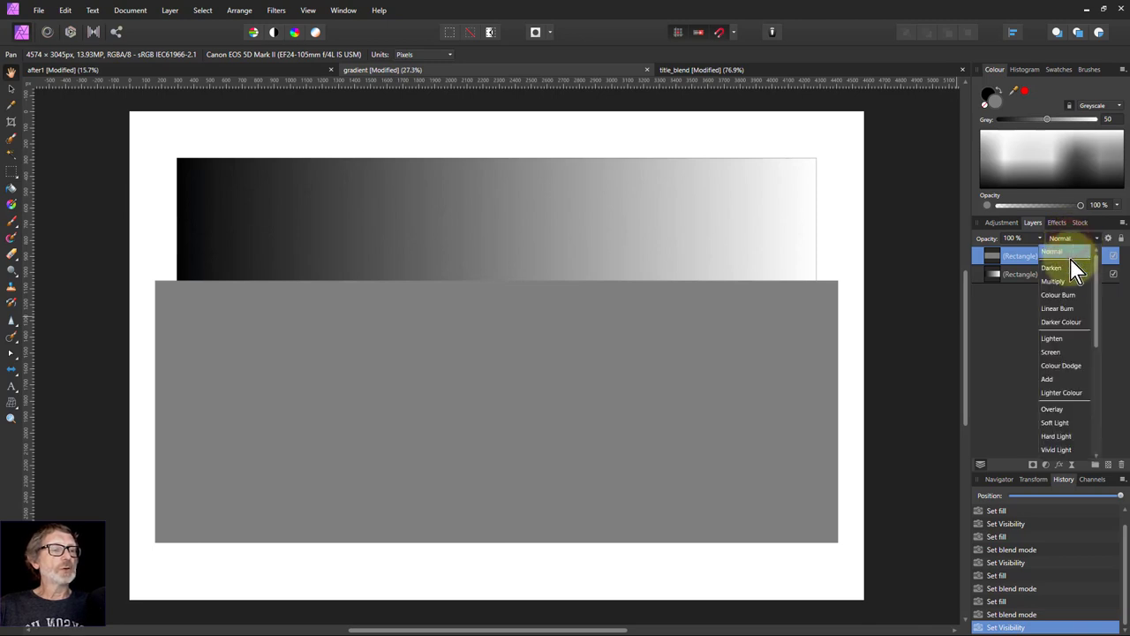
{"action": "left_click", "coordinate": [1063, 297]}
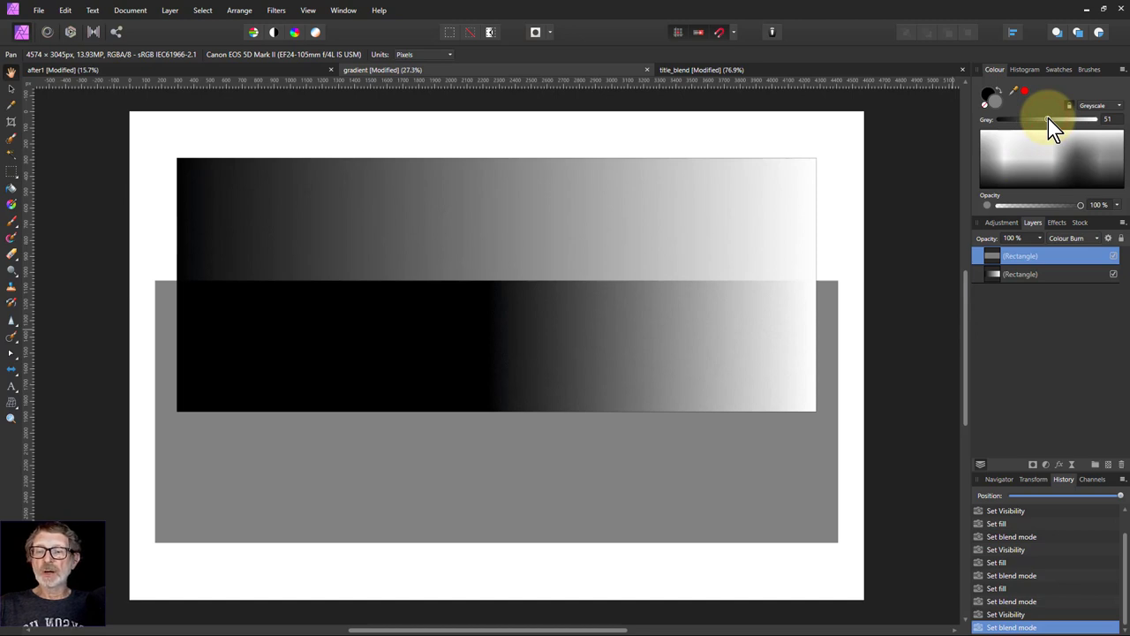
Raise the grey rectangle's fill to Grey 56 in the Colour panel.
{"action": "mouse_move", "coordinate": [1048, 120]}
{"action": "left_mouse_down"}
{"action": "mouse_move", "coordinate": [1000, 150]}
{"action": "mouse_move", "coordinate": [1001, 140]}
{"action": "mouse_move", "coordinate": [1086, 133]}
{"action": "mouse_move", "coordinate": [1054, 133]}
{"action": "left_mouse_up"}
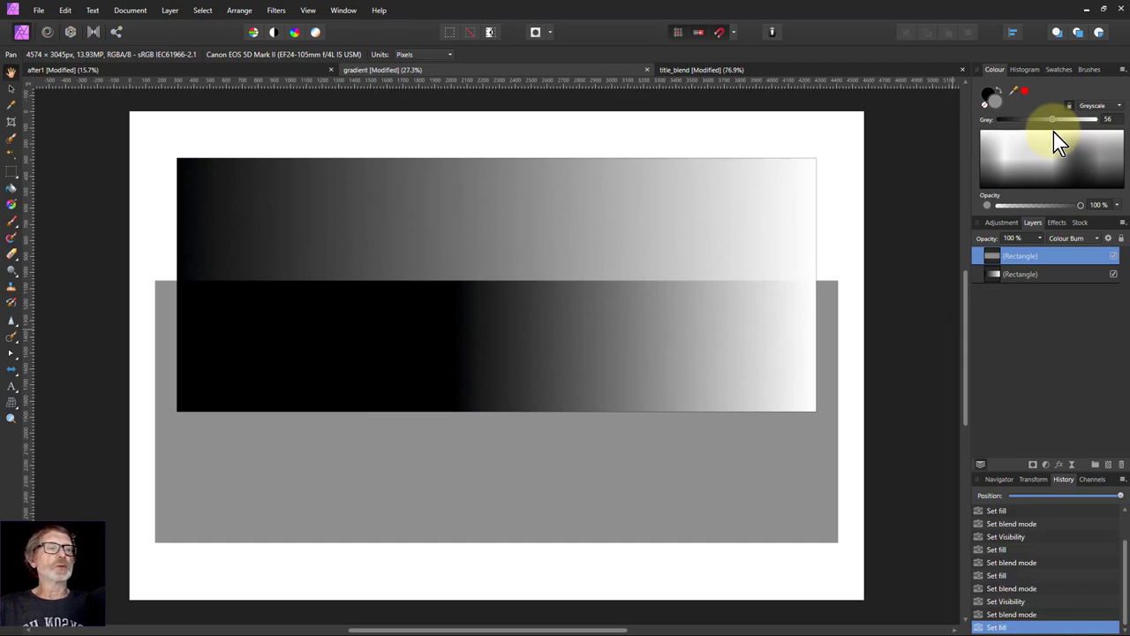
On the after1 glacier photo, duplicate Background and set the copy to Colour Burn.
{"action": "left_click", "coordinate": [302, 68]}
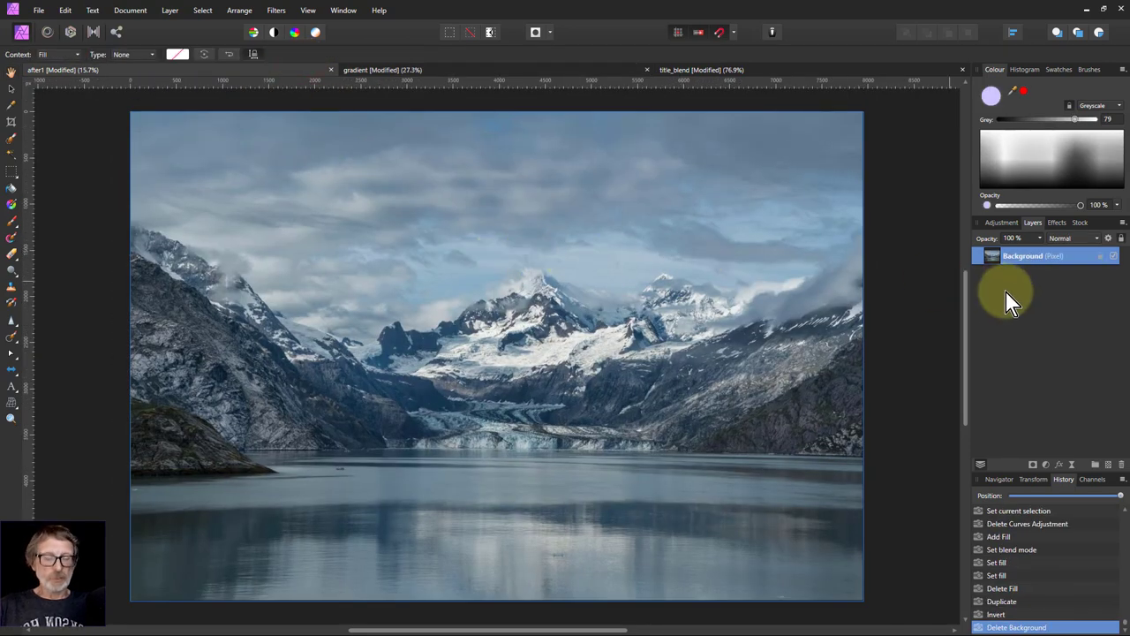
{"action": "key", "text": "ctrl+j"}
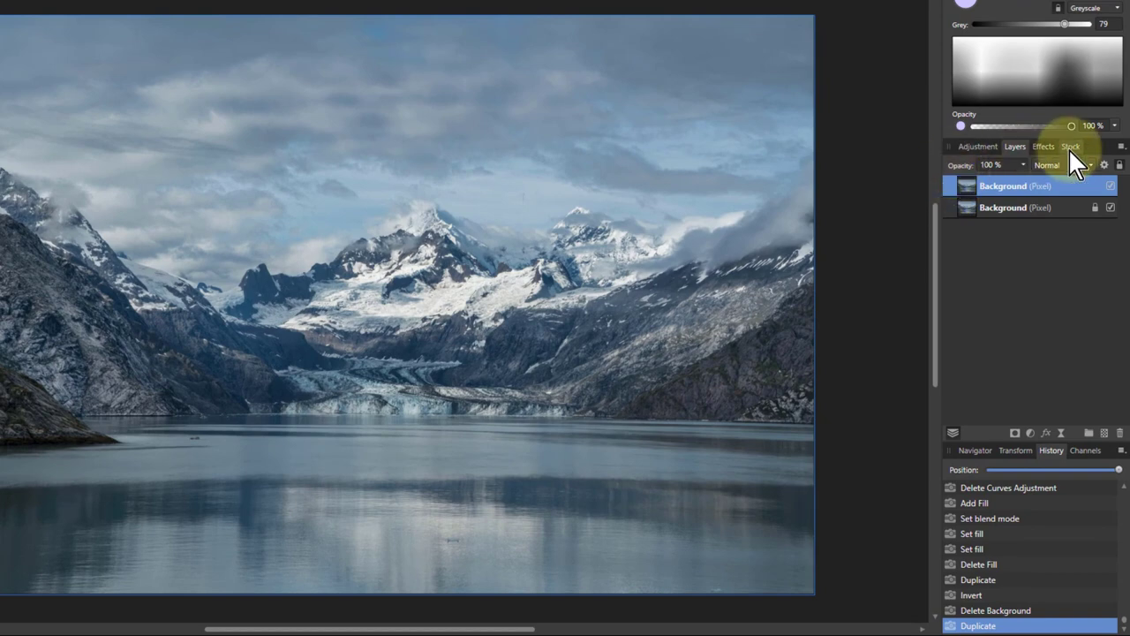
{"action": "left_click", "coordinate": [1067, 170]}
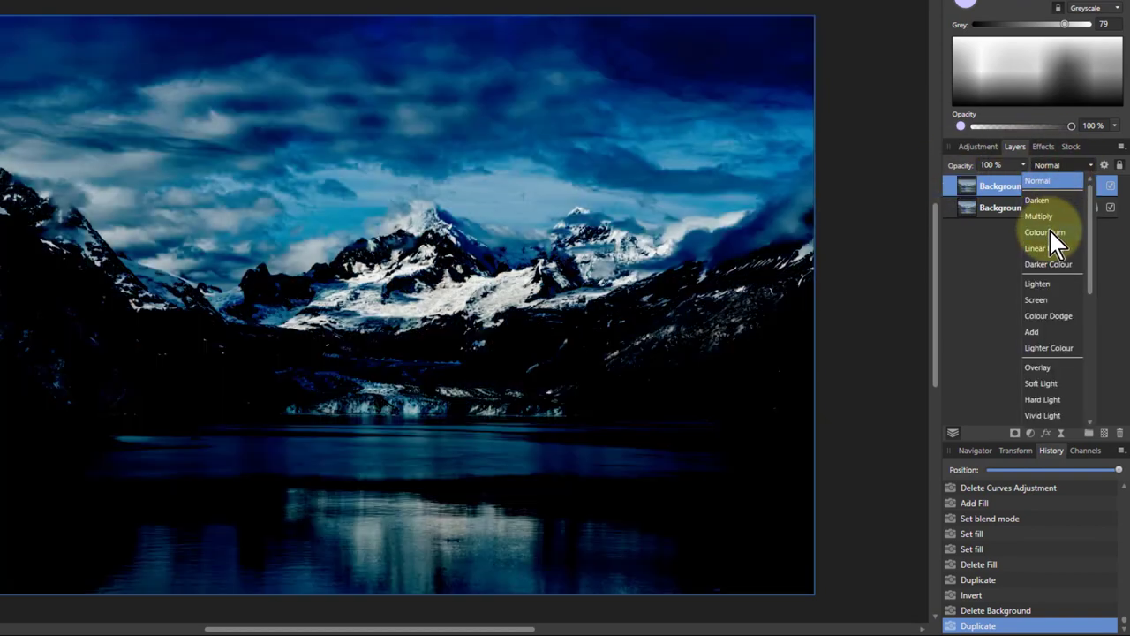
{"action": "left_click", "coordinate": [1049, 231]}
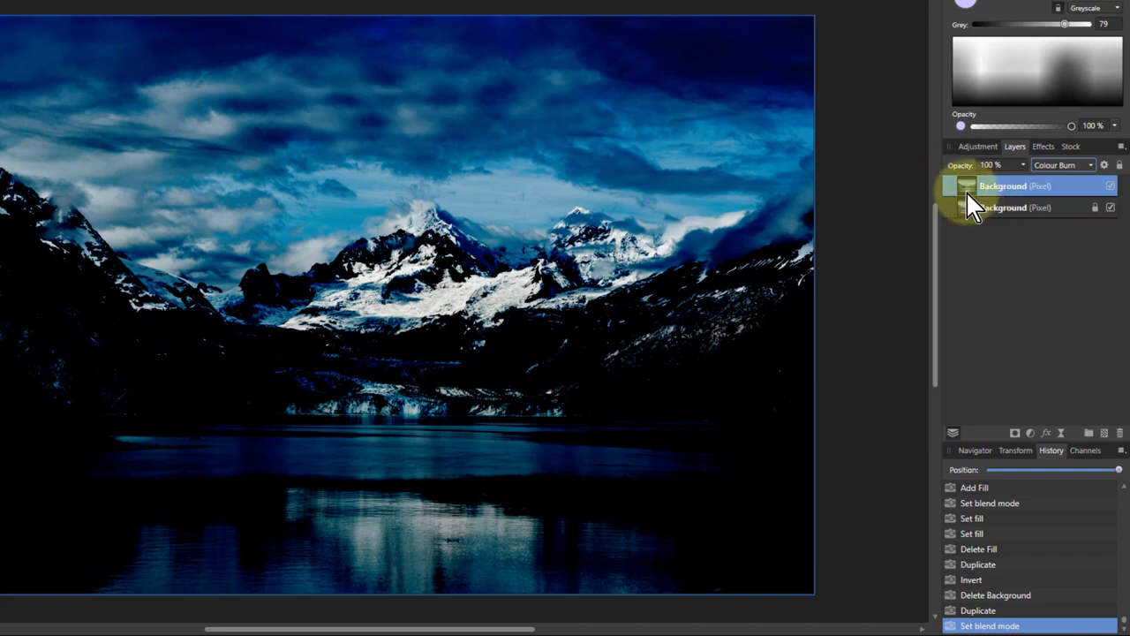
Add an HSL adjustment to the copy with Saturation Shift -100%, toggling it to compare.
{"action": "left_click", "coordinate": [1030, 433]}
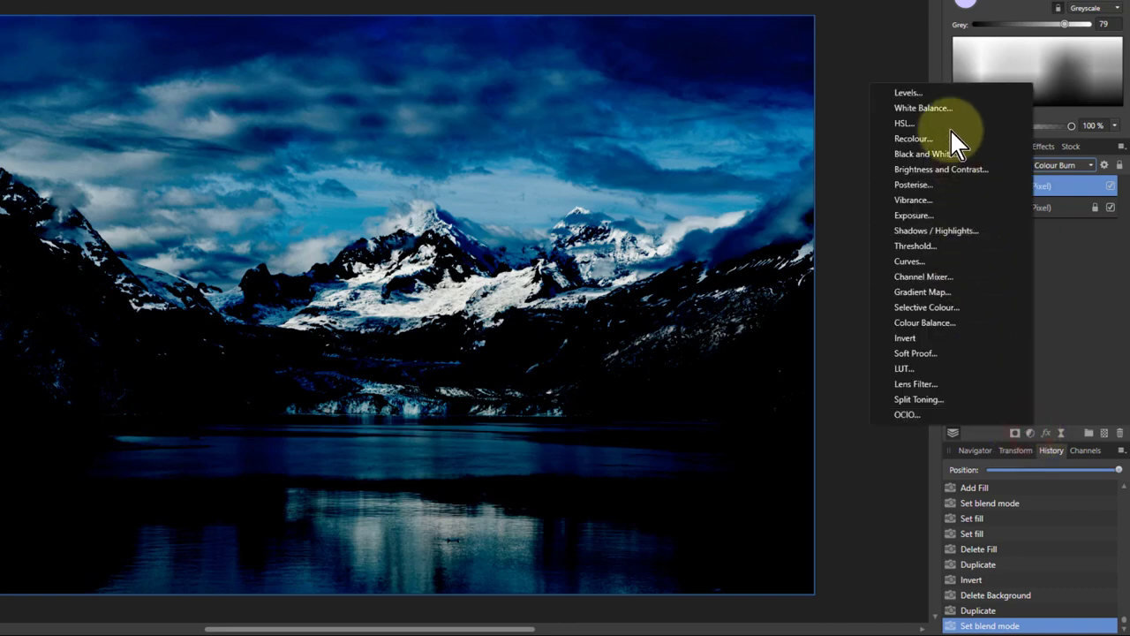
{"action": "left_click", "coordinate": [935, 125]}
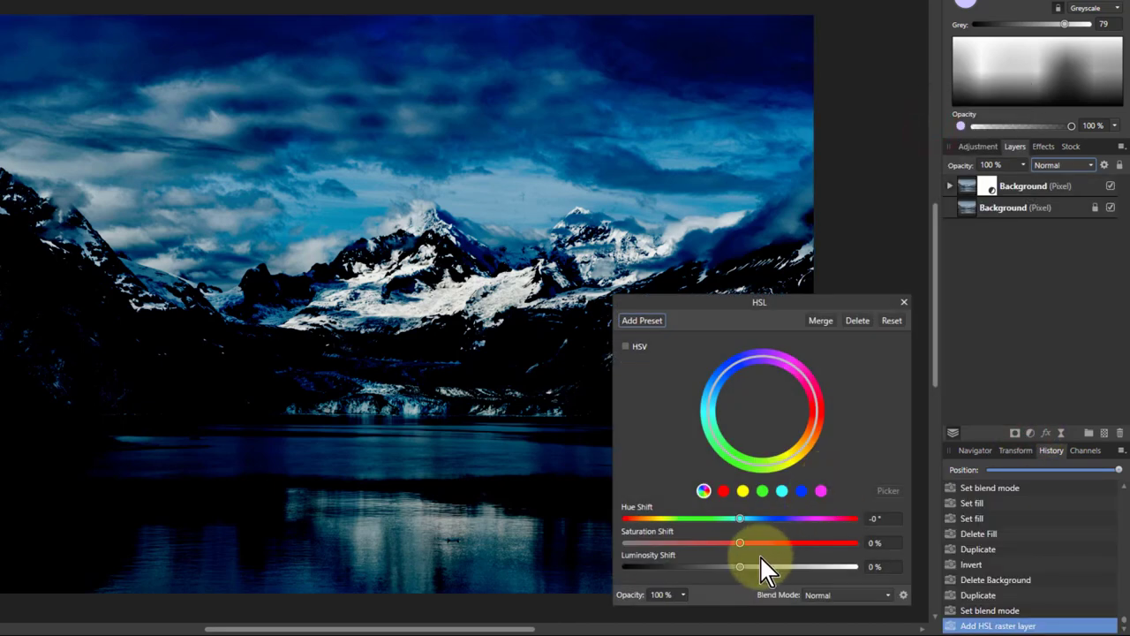
{"action": "left_click_drag", "start_coordinate": [741, 543], "coordinate": [625, 543]}
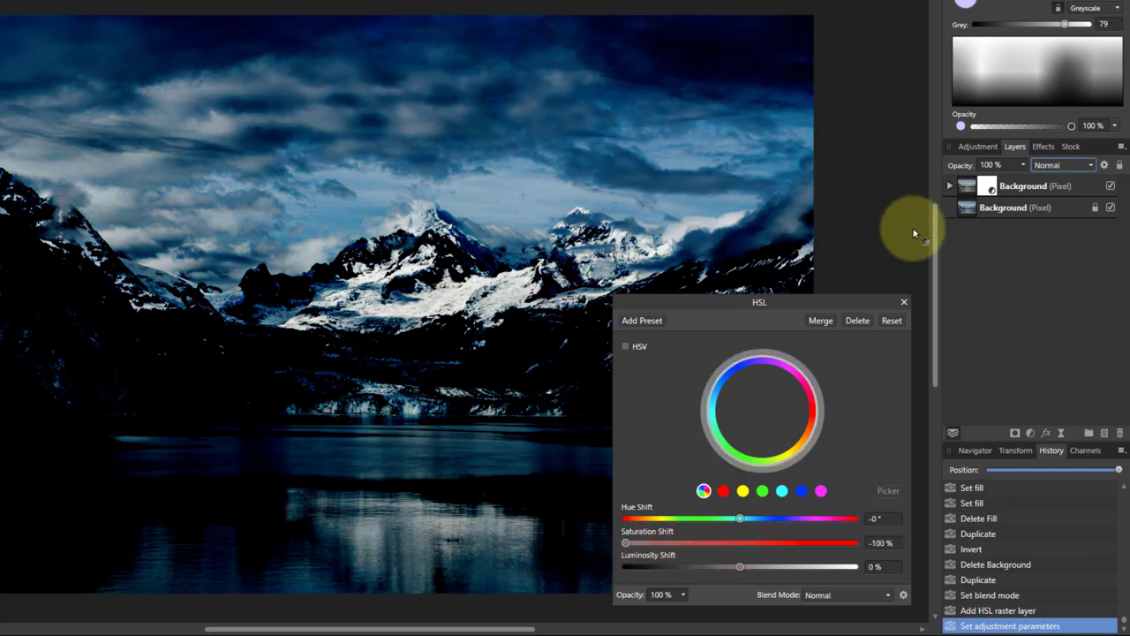
{"action": "left_click", "coordinate": [951, 186]}
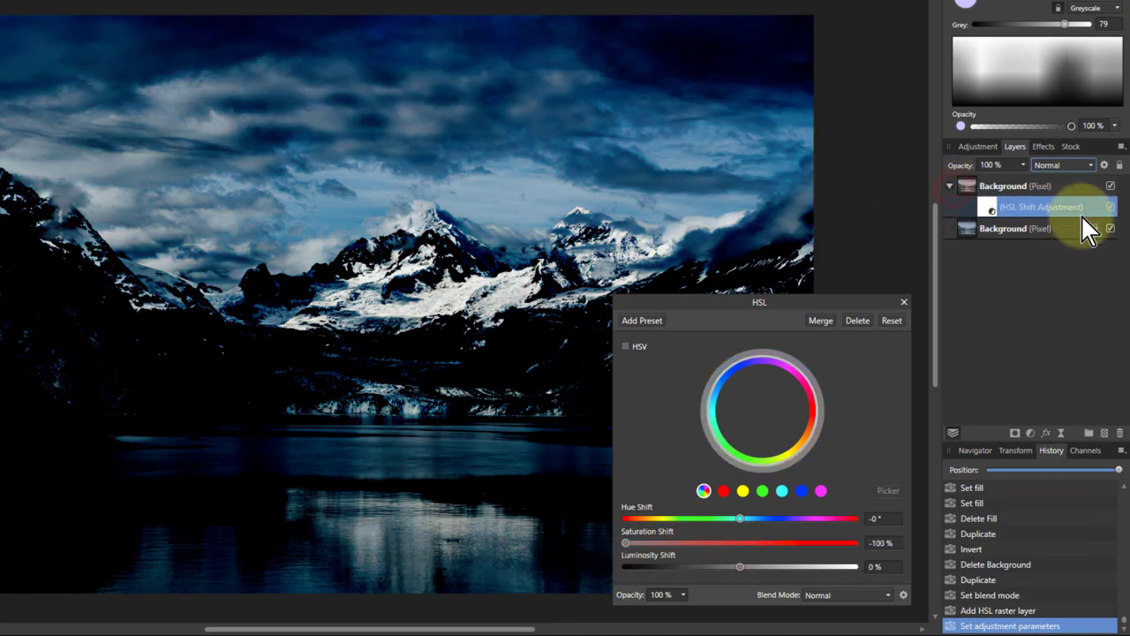
{"action": "left_click", "coordinate": [1111, 207]}
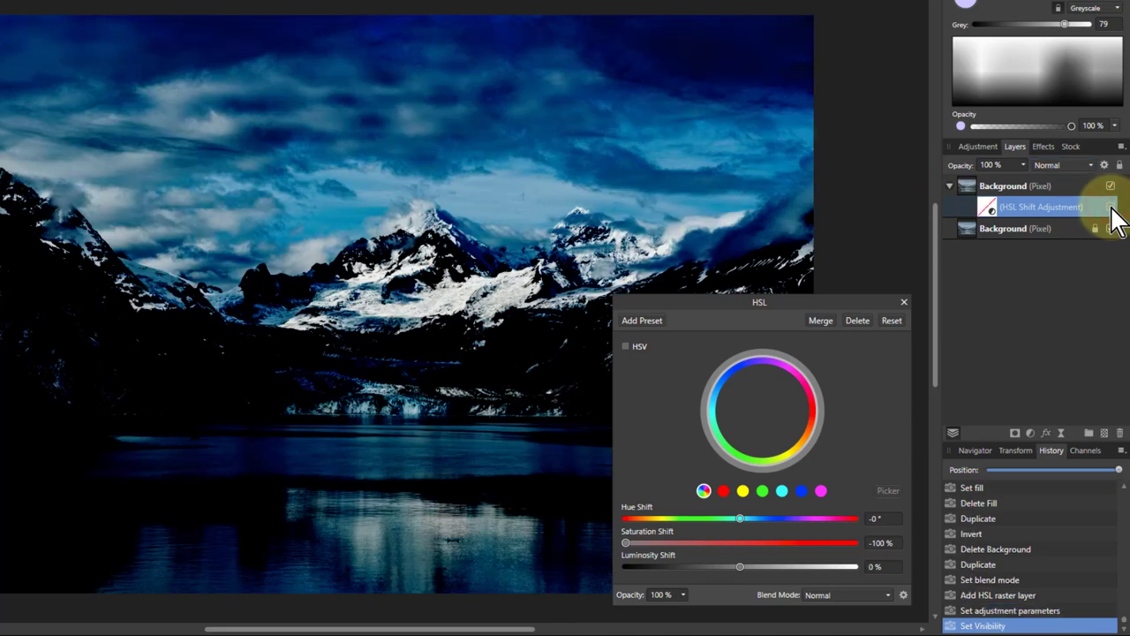
{"action": "left_click", "coordinate": [1112, 208]}
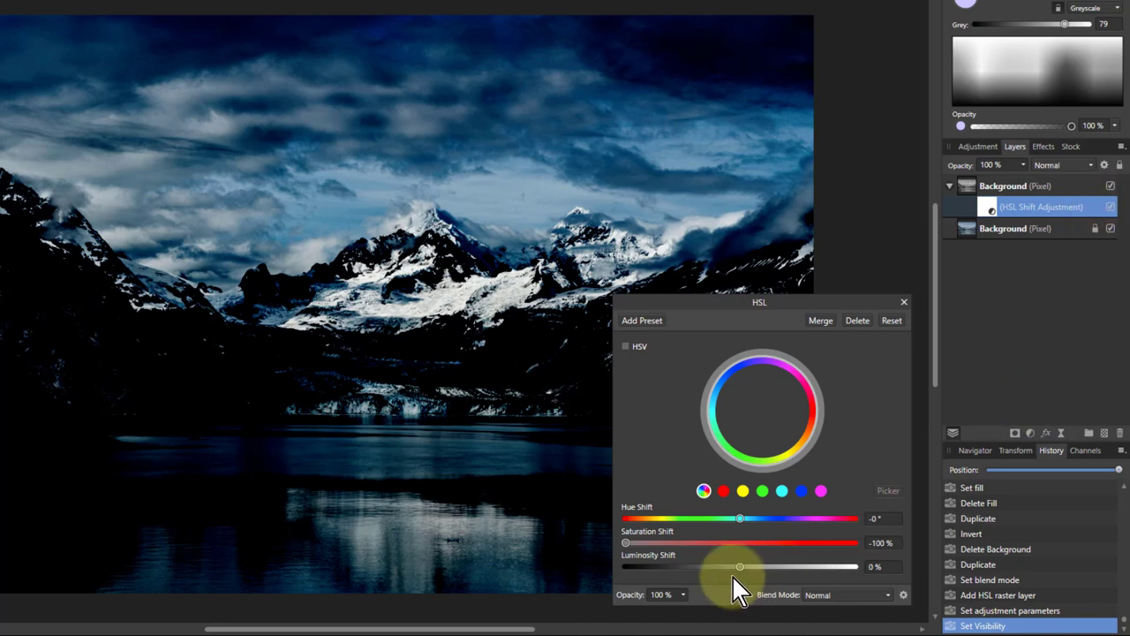
Raise the HSL Luminosity Shift to 69% and compare the burned copy on and off.
{"action": "left_click_drag", "start_coordinate": [739, 568], "coordinate": [813, 571]}
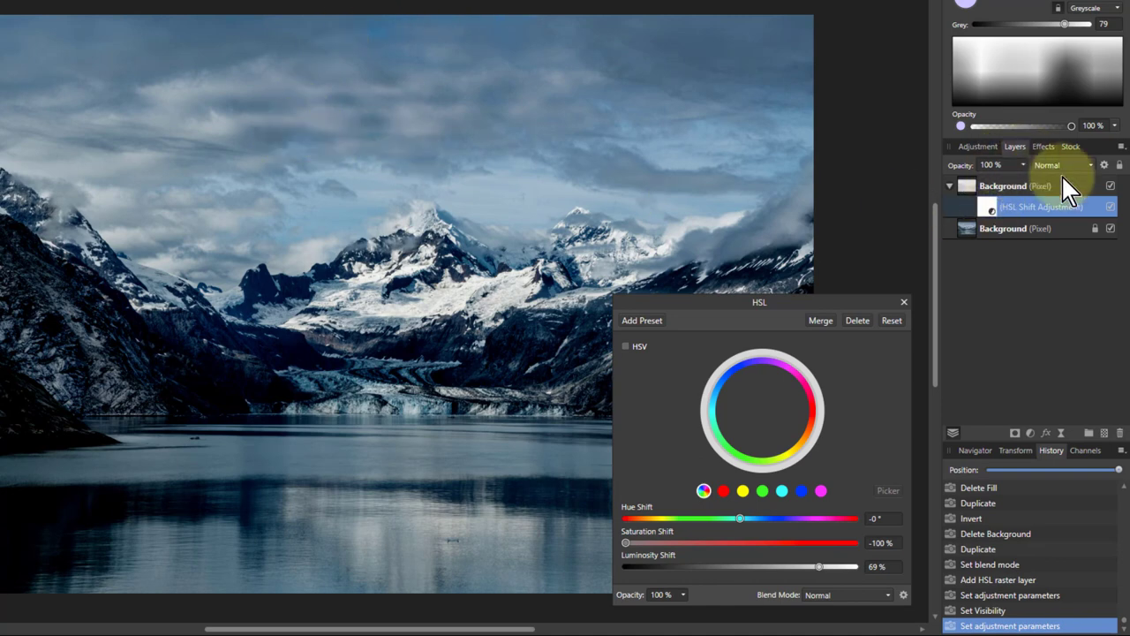
{"action": "left_click", "coordinate": [1110, 186]}
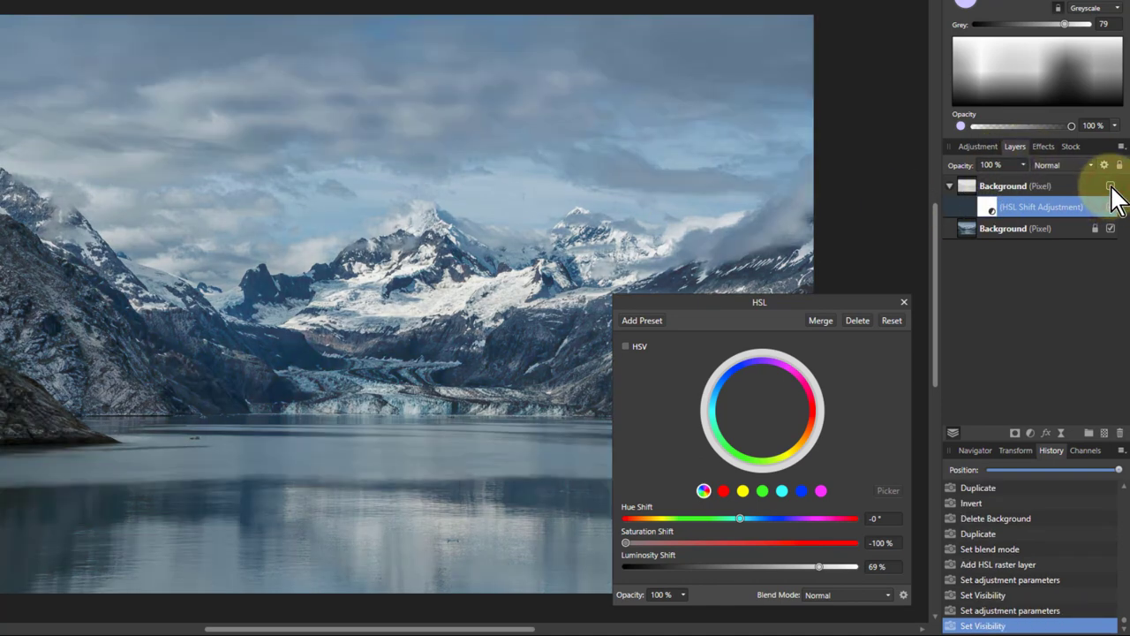
{"action": "left_click", "coordinate": [1110, 187]}
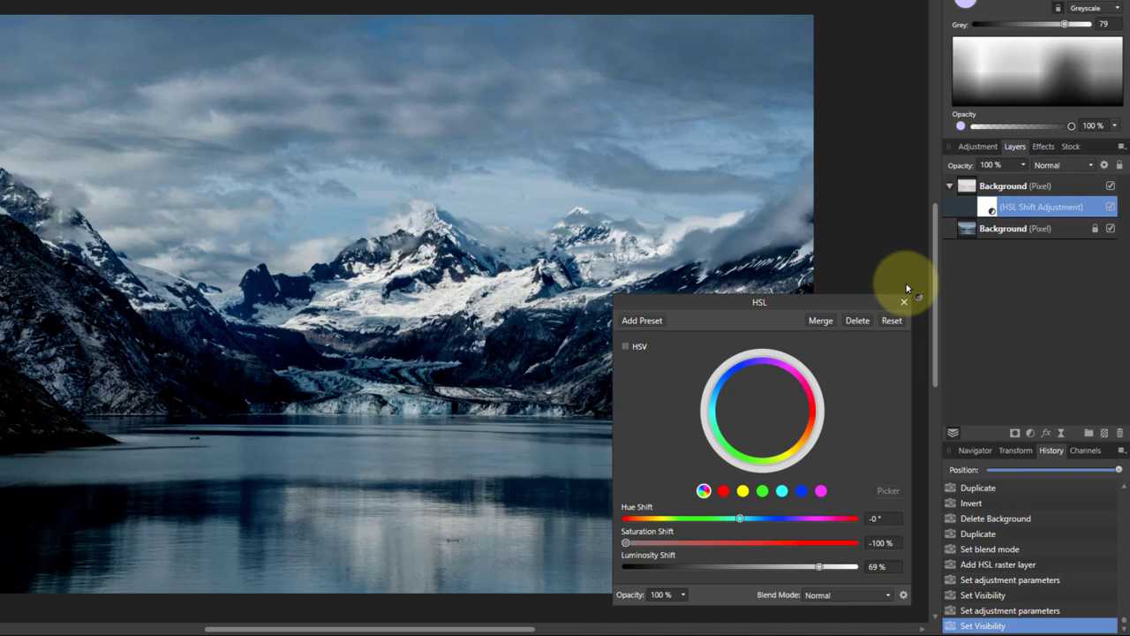
Delete the burned duplicate and add a Curves adjustment to the Background photo.
{"action": "left_click", "coordinate": [989, 186]}
{"action": "key", "text": "Delete"}
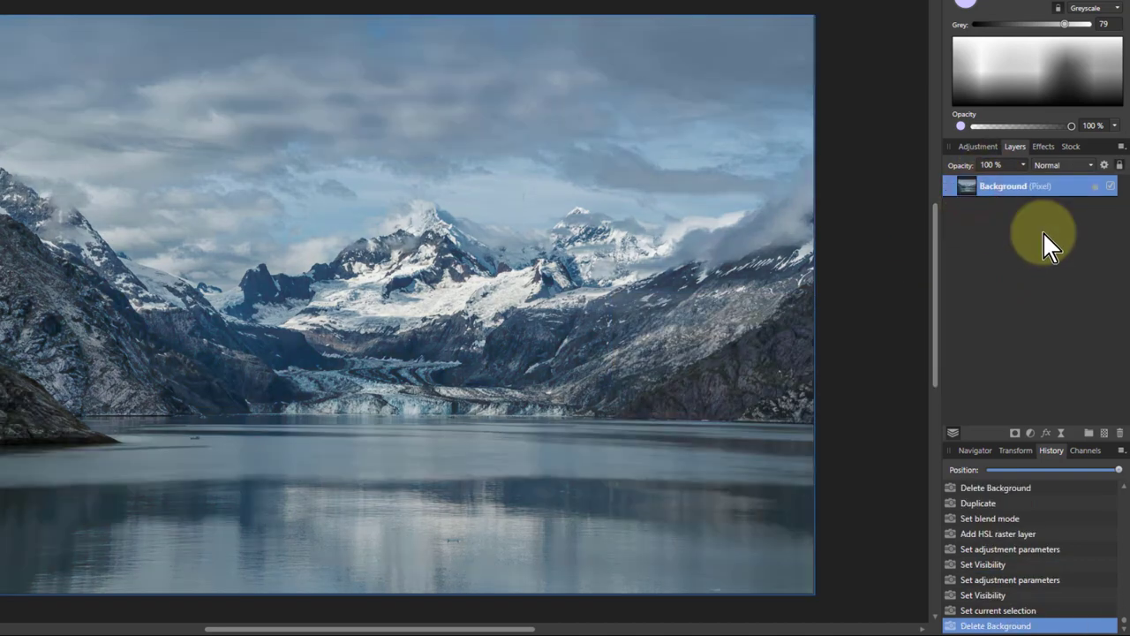
{"action": "left_click", "coordinate": [1030, 432]}
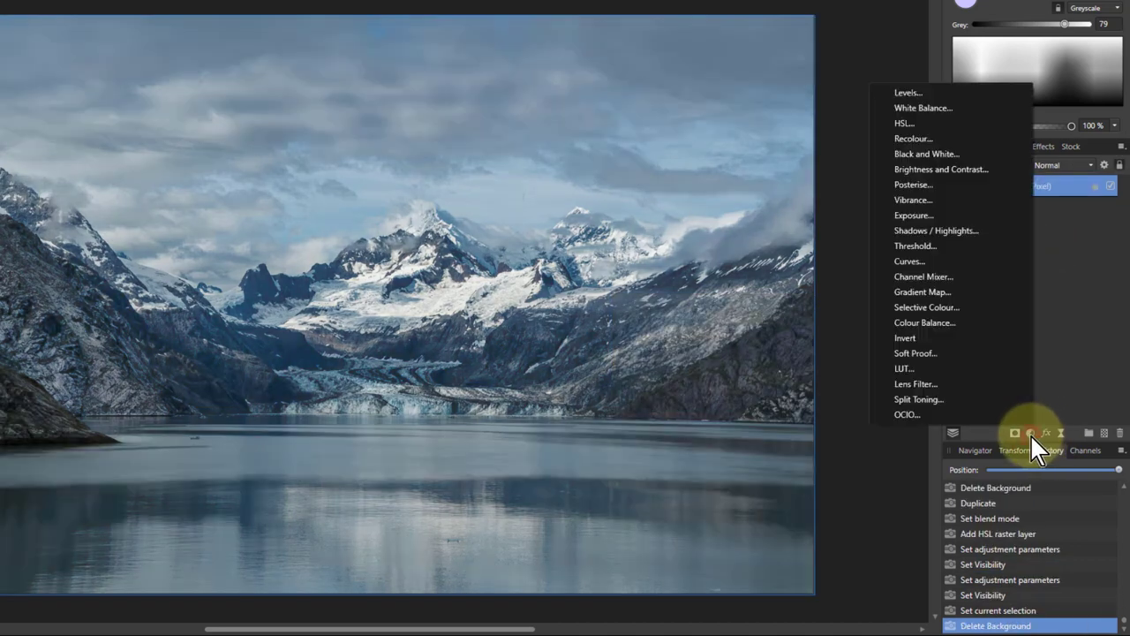
{"action": "left_click", "coordinate": [916, 261]}
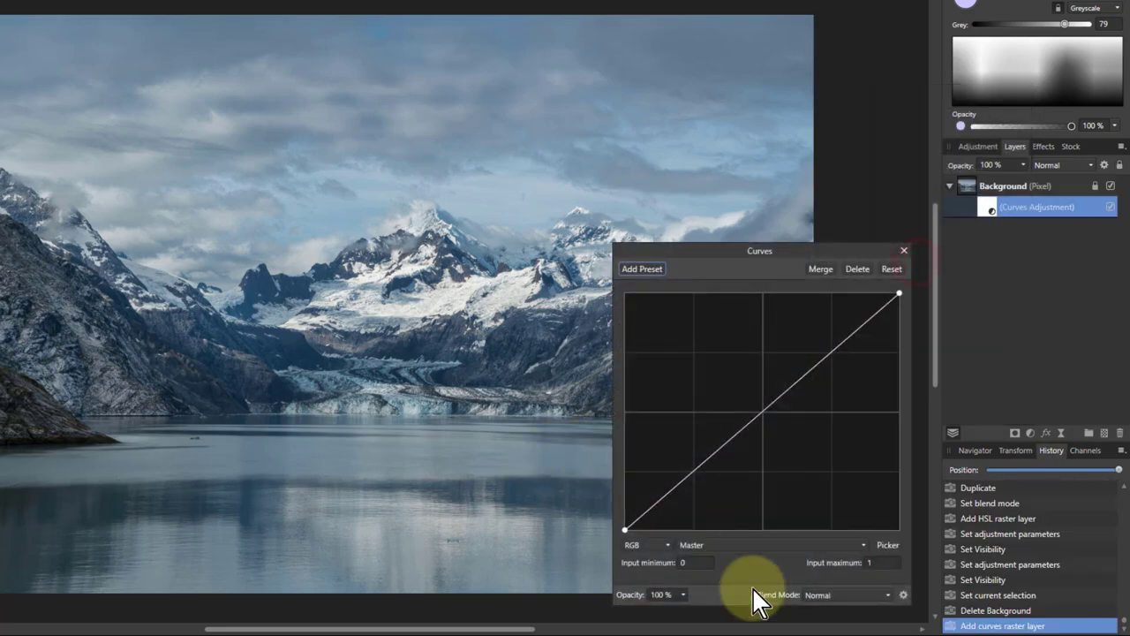
Set the Curves blend mode to Colour Burn and bow the master curve upward.
{"action": "left_click", "coordinate": [835, 598]}
{"action": "scroll", "coordinate": [860, 480], "scroll_direction": "down", "scroll_amount": 1}
{"action": "scroll", "coordinate": [852, 354], "scroll_direction": "up", "scroll_amount": 1}
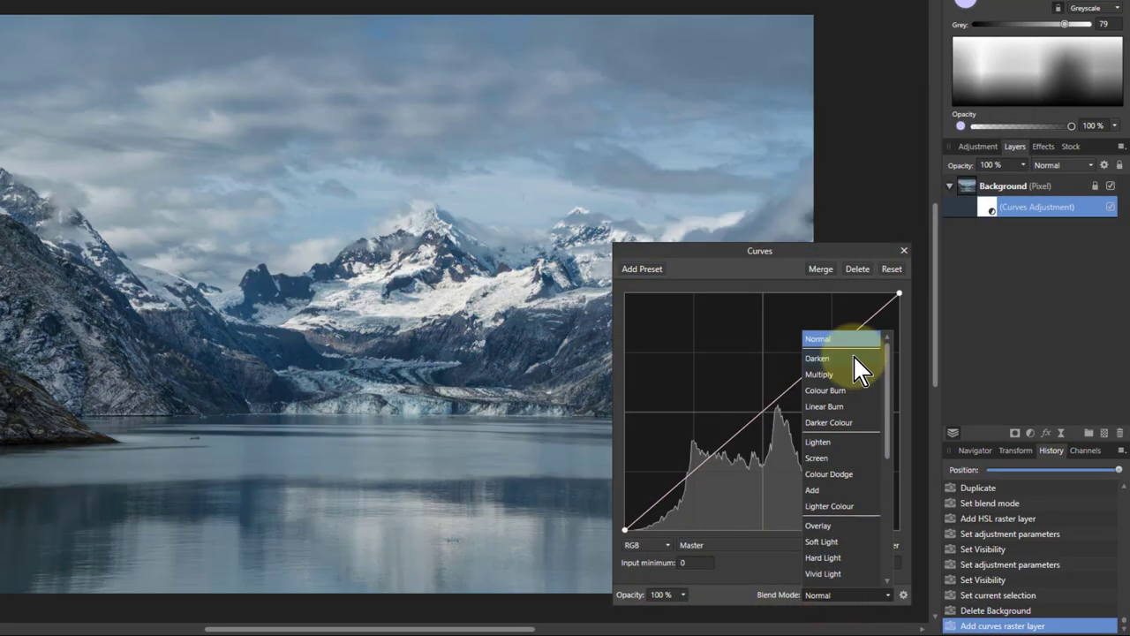
{"action": "left_click", "coordinate": [817, 389]}
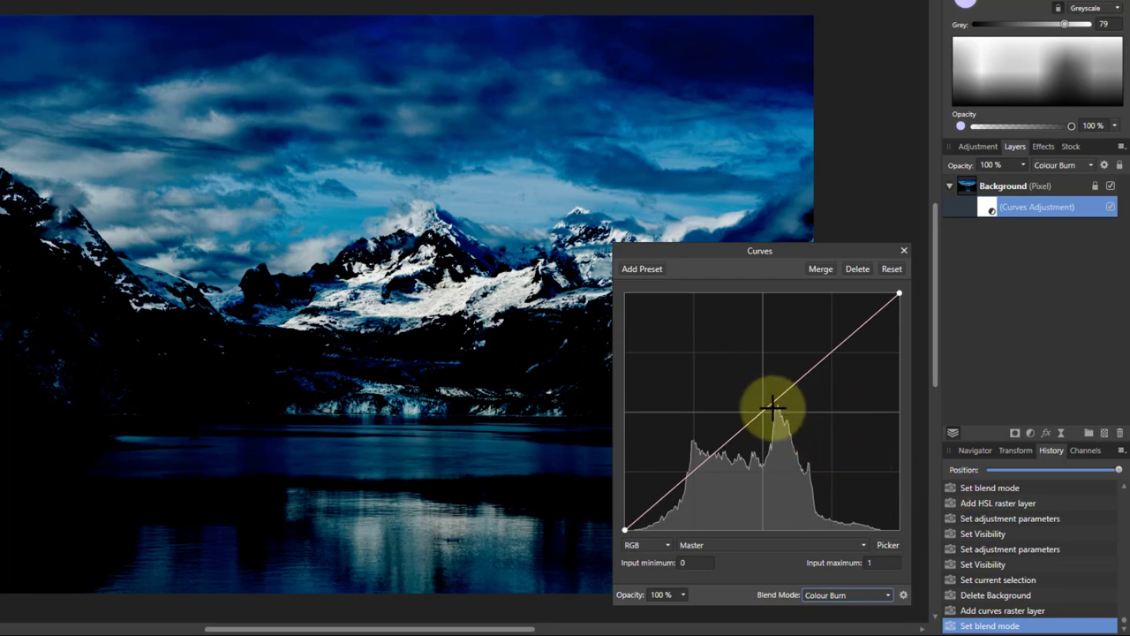
{"action": "left_click_drag", "start_coordinate": [773, 408], "coordinate": [721, 384]}
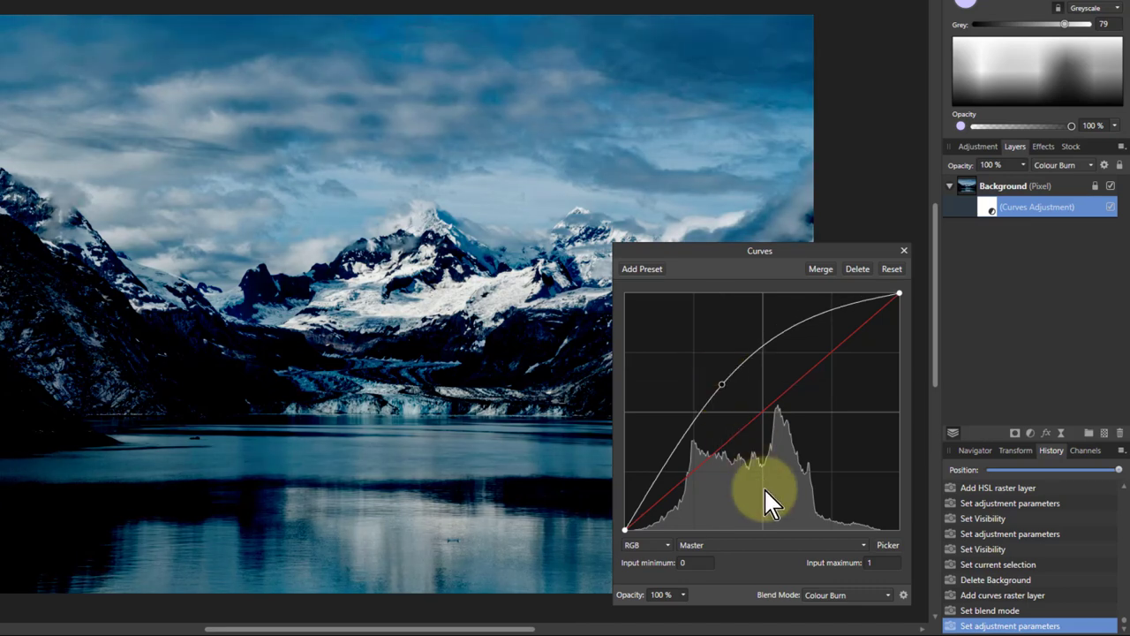
{"action": "left_click", "coordinate": [903, 251]}
Invert the Curves mask and ready the Paint Brush with white colour.
{"action": "left_click", "coordinate": [991, 224]}
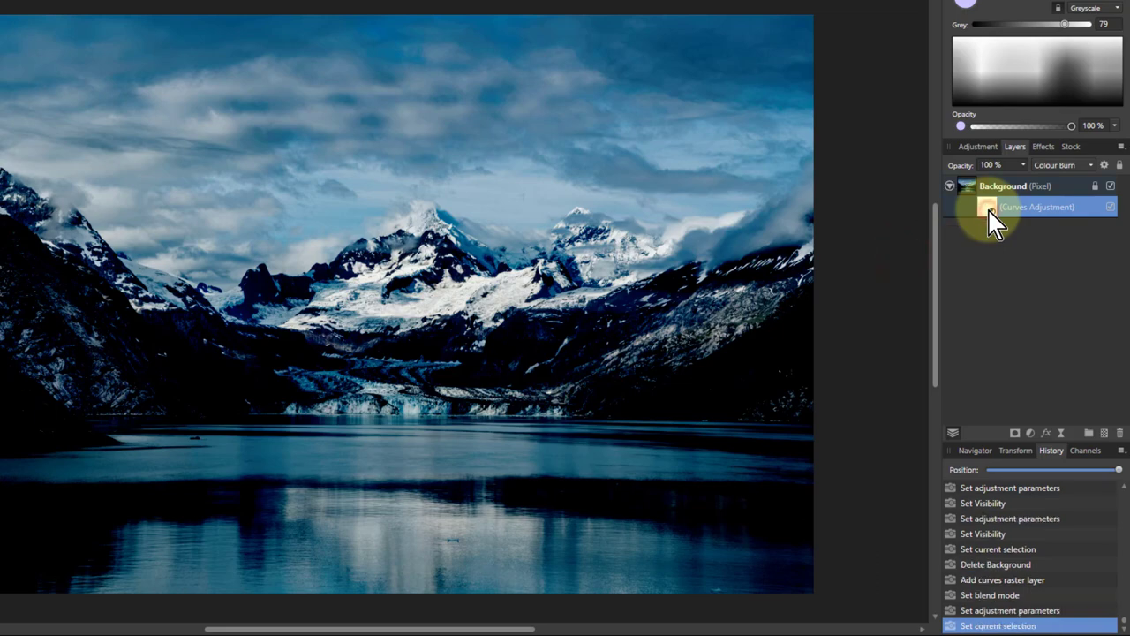
{"action": "key", "text": "ctrl+i"}
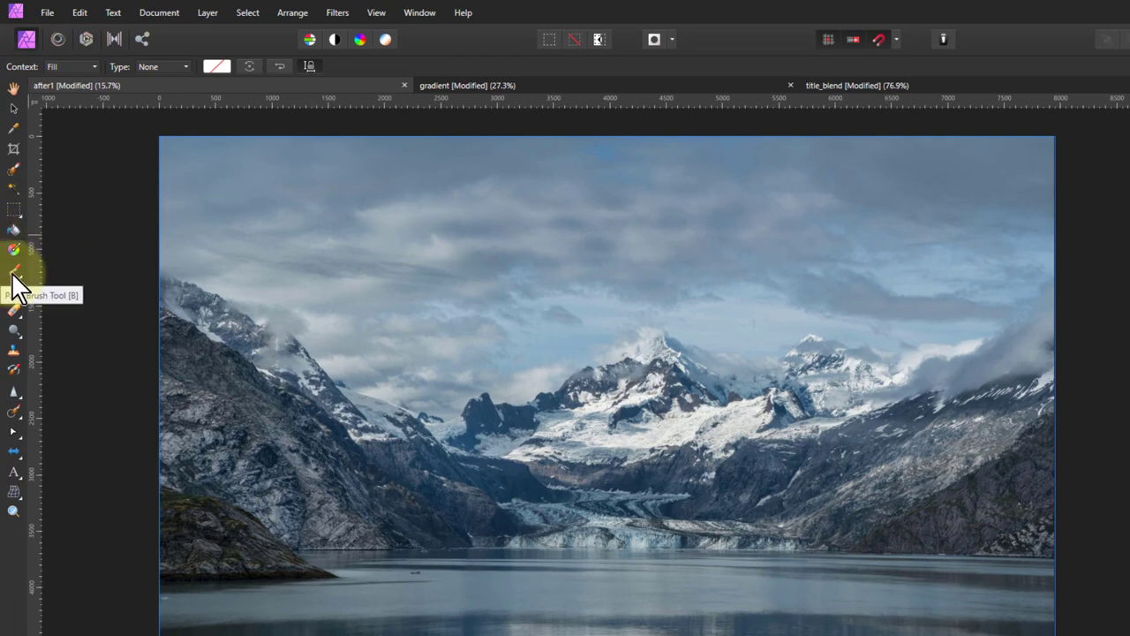
{"action": "left_click", "coordinate": [12, 272]}
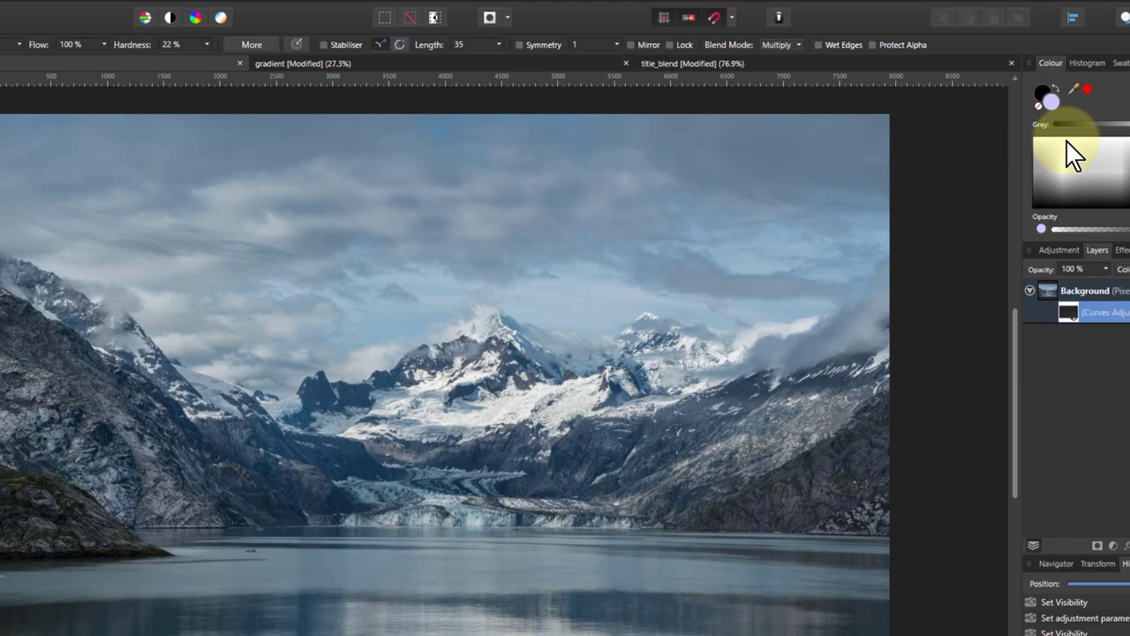
{"action": "left_click", "coordinate": [1050, 108]}
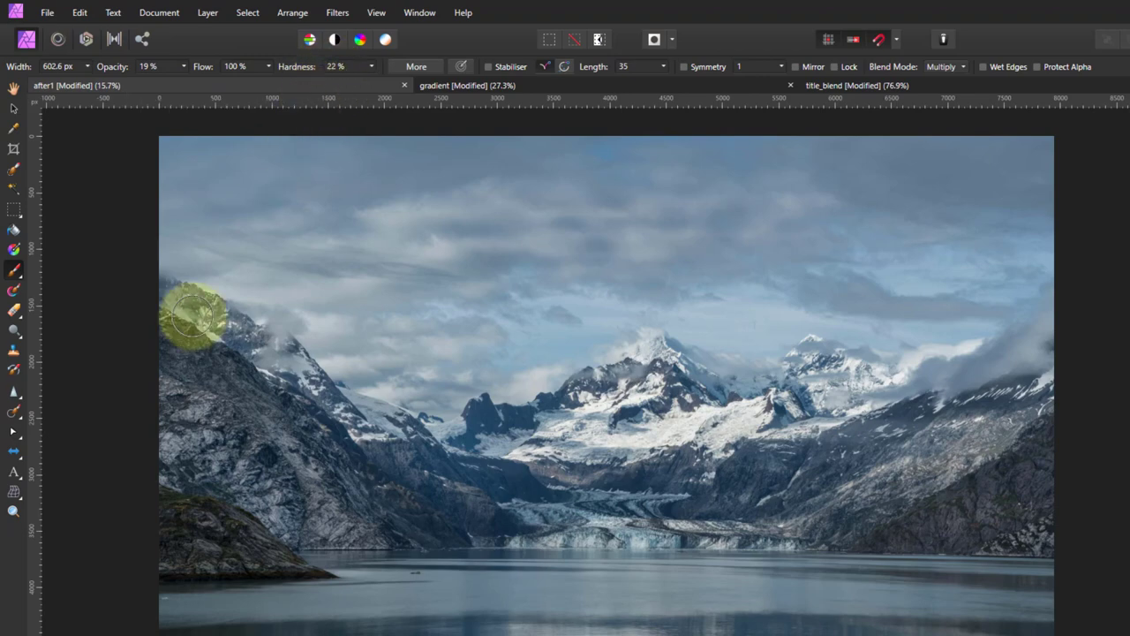
Paint white on the mask over the left mountain, water, right slope, glacier and peaks.
{"action": "mouse_move", "coordinate": [171, 343]}
{"action": "left_mouse_down"}
{"action": "mouse_move", "coordinate": [249, 388]}
{"action": "mouse_move", "coordinate": [362, 502]}
{"action": "mouse_move", "coordinate": [301, 419]}
{"action": "mouse_move", "coordinate": [331, 462]}
{"action": "mouse_move", "coordinate": [411, 527]}
{"action": "mouse_move", "coordinate": [381, 504]}
{"action": "mouse_move", "coordinate": [234, 585]}
{"action": "mouse_move", "coordinate": [270, 560]}
{"action": "mouse_move", "coordinate": [177, 512]}
{"action": "mouse_move", "coordinate": [224, 550]}
{"action": "mouse_move", "coordinate": [155, 504]}
{"action": "mouse_move", "coordinate": [259, 633]}
{"action": "mouse_move", "coordinate": [424, 608]}
{"action": "mouse_move", "coordinate": [448, 625]}
{"action": "left_mouse_up"}
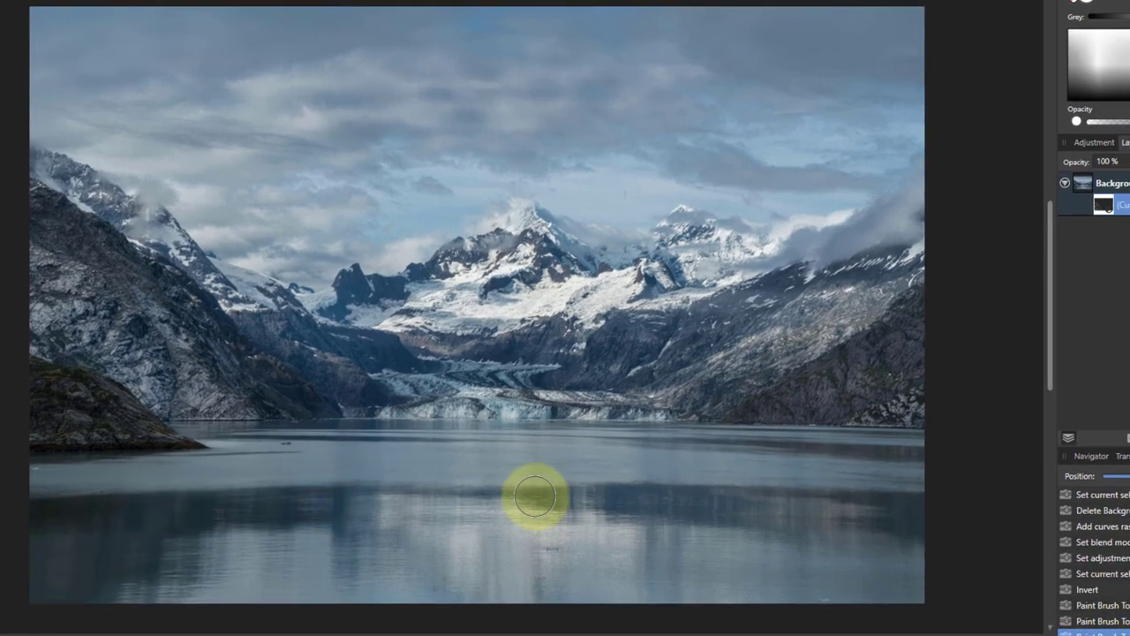
{"action": "left_click", "coordinate": [585, 499]}
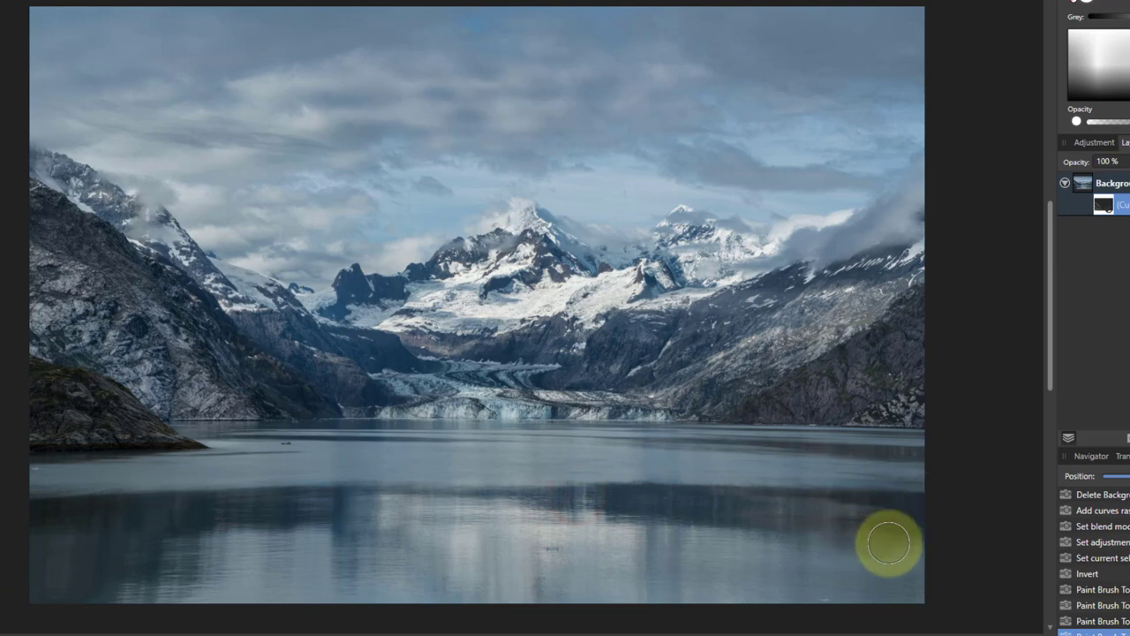
{"action": "left_click", "coordinate": [810, 282]}
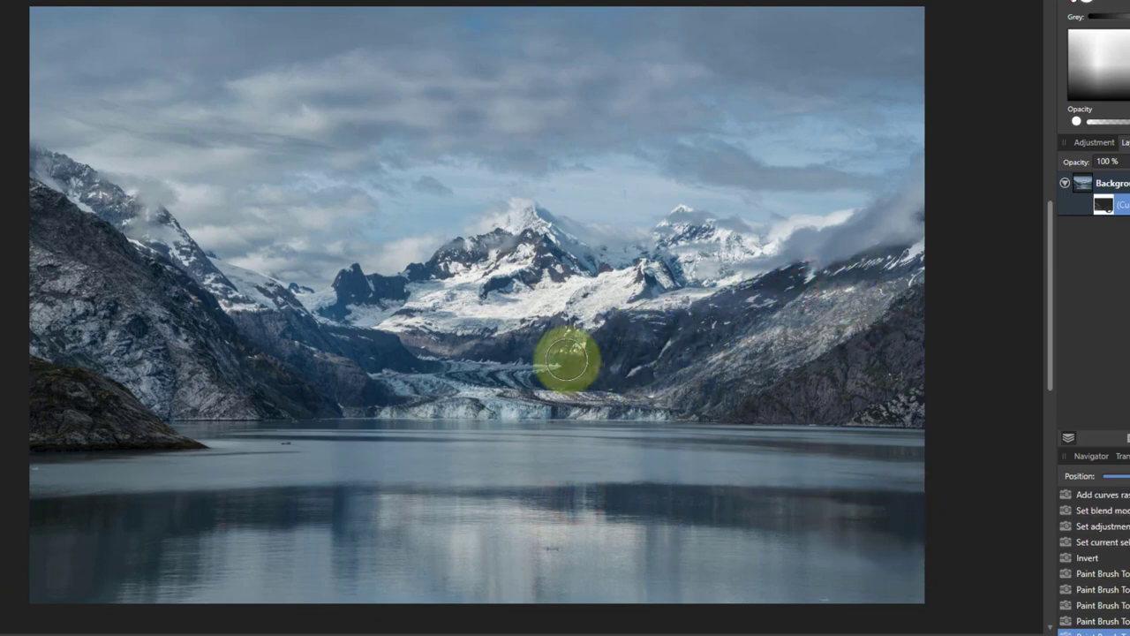
{"action": "left_click", "coordinate": [785, 398]}
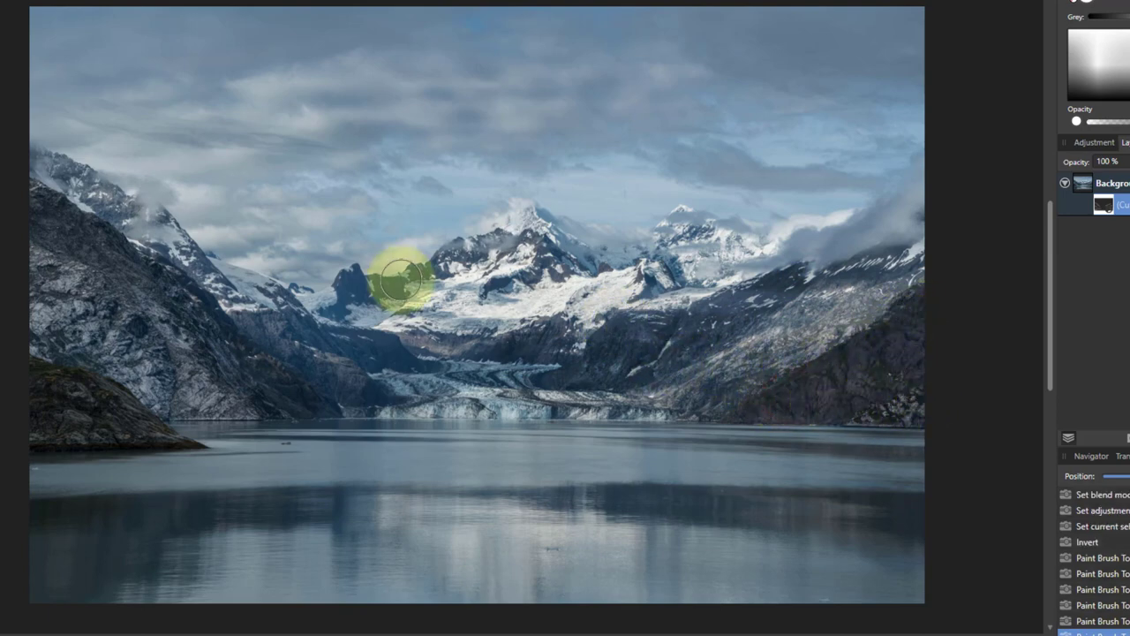
{"action": "left_click", "coordinate": [499, 240]}
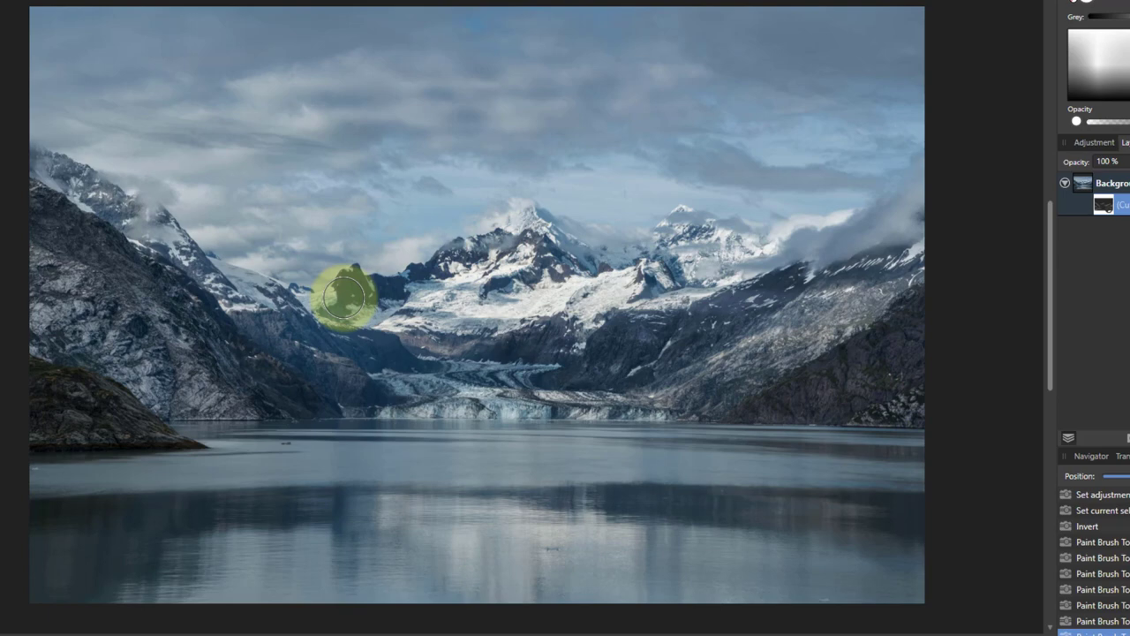
{"action": "left_click", "coordinate": [395, 347]}
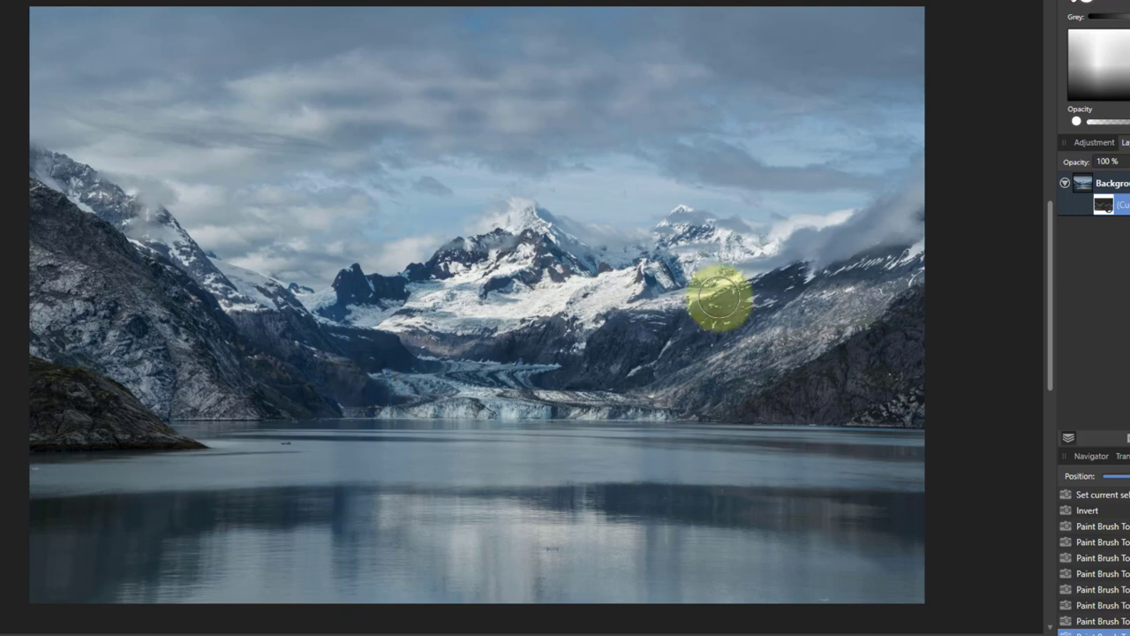
Replace the Curves layer with a Colour Burn fill layer and switch the Colour panel to RGB.
{"action": "key", "text": "Delete"}
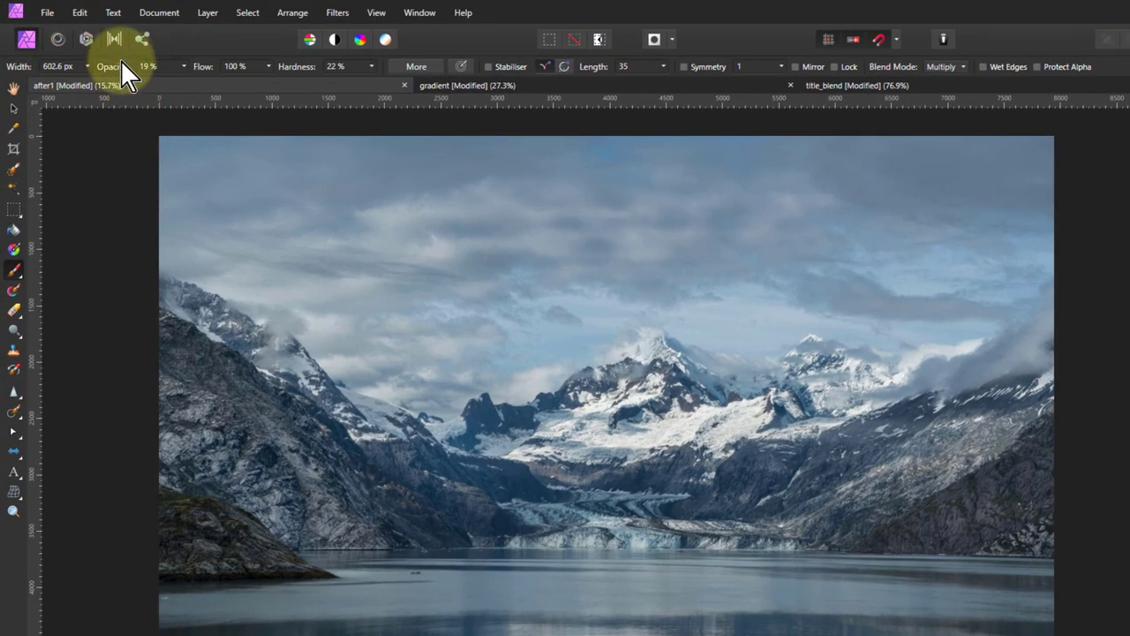
{"action": "left_click", "coordinate": [203, 13]}
{"action": "left_click", "coordinate": [149, 112]}
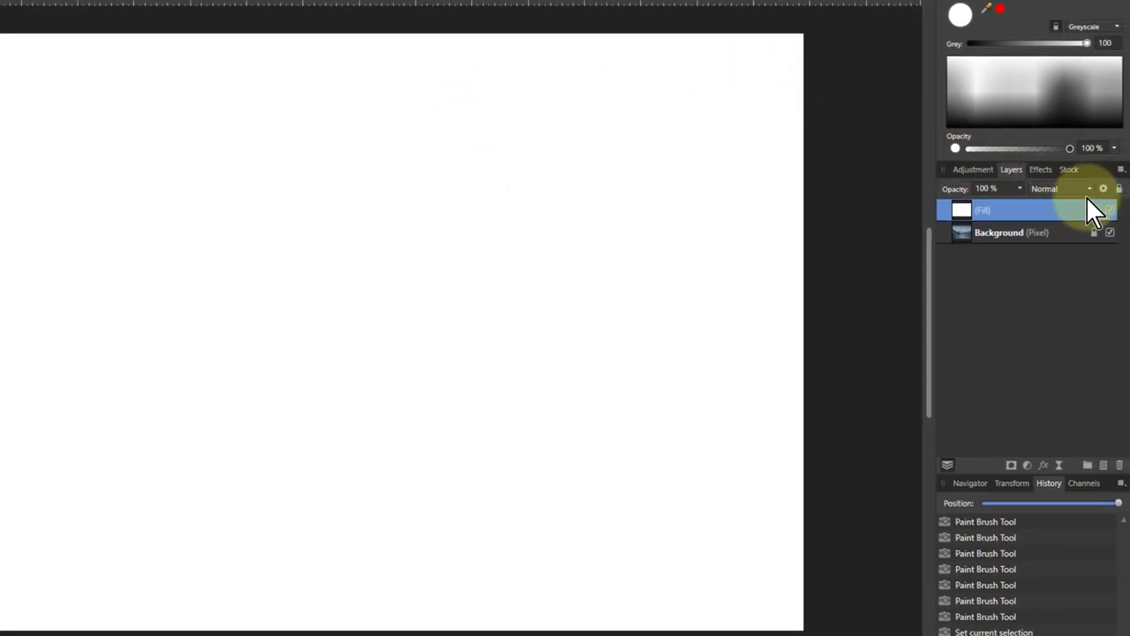
{"action": "left_click", "coordinate": [1064, 190]}
{"action": "left_click", "coordinate": [1041, 257]}
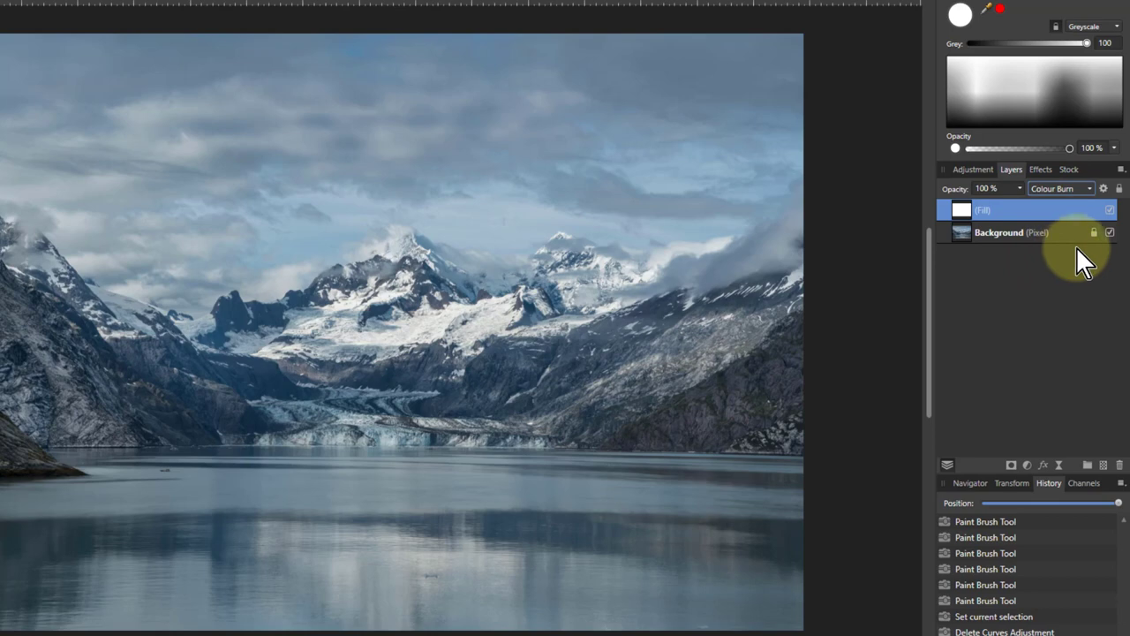
{"action": "left_click", "coordinate": [1091, 27]}
{"action": "left_click", "coordinate": [1088, 41]}
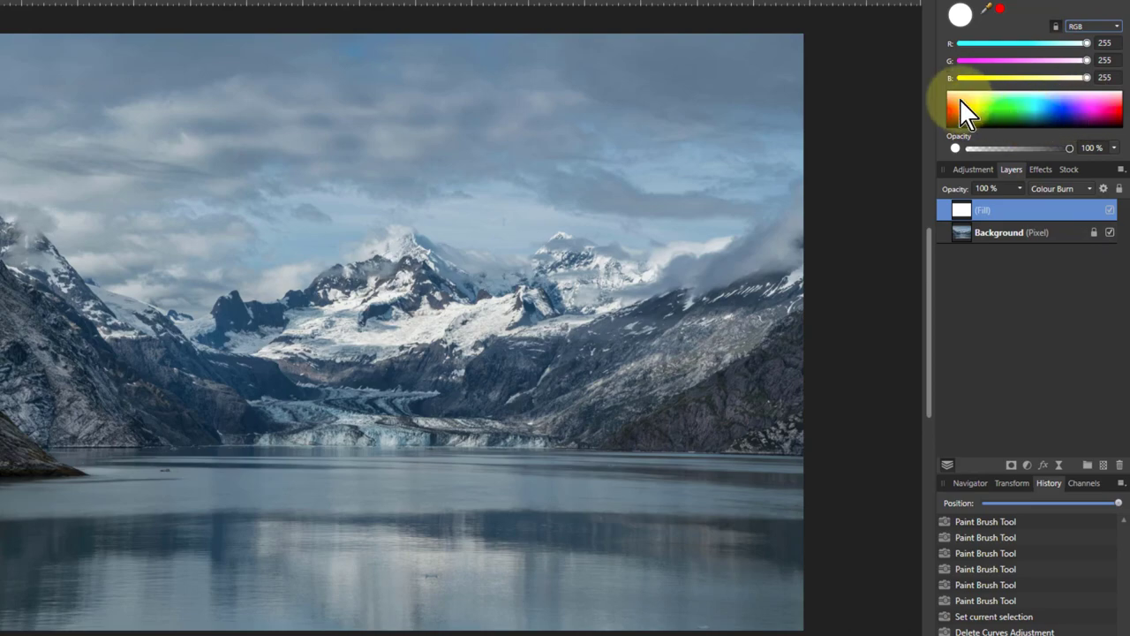
Tint the fill pale green-yellow at RGB 239, 255, 214.
{"action": "mouse_move", "coordinate": [968, 113]}
{"action": "left_mouse_down"}
{"action": "mouse_move", "coordinate": [1119, 106]}
{"action": "mouse_move", "coordinate": [952, 105]}
{"action": "mouse_move", "coordinate": [953, 92]}
{"action": "mouse_move", "coordinate": [955, 123]}
{"action": "mouse_move", "coordinate": [1002, 117]}
{"action": "mouse_move", "coordinate": [1005, 93]}
{"action": "left_mouse_up"}
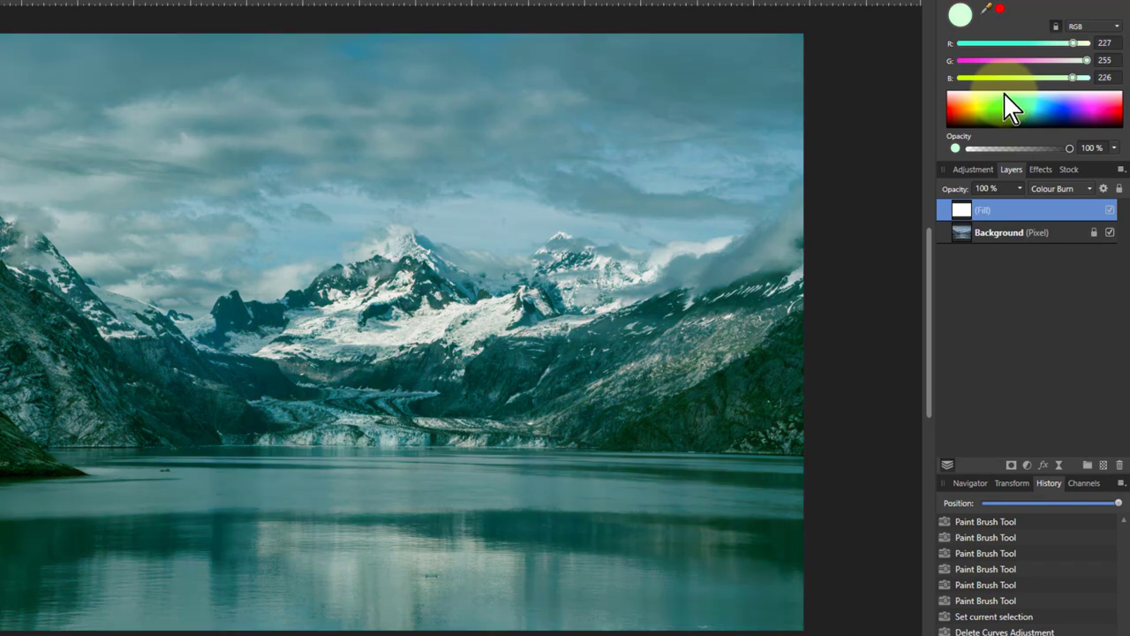
{"action": "left_click", "coordinate": [1084, 43]}
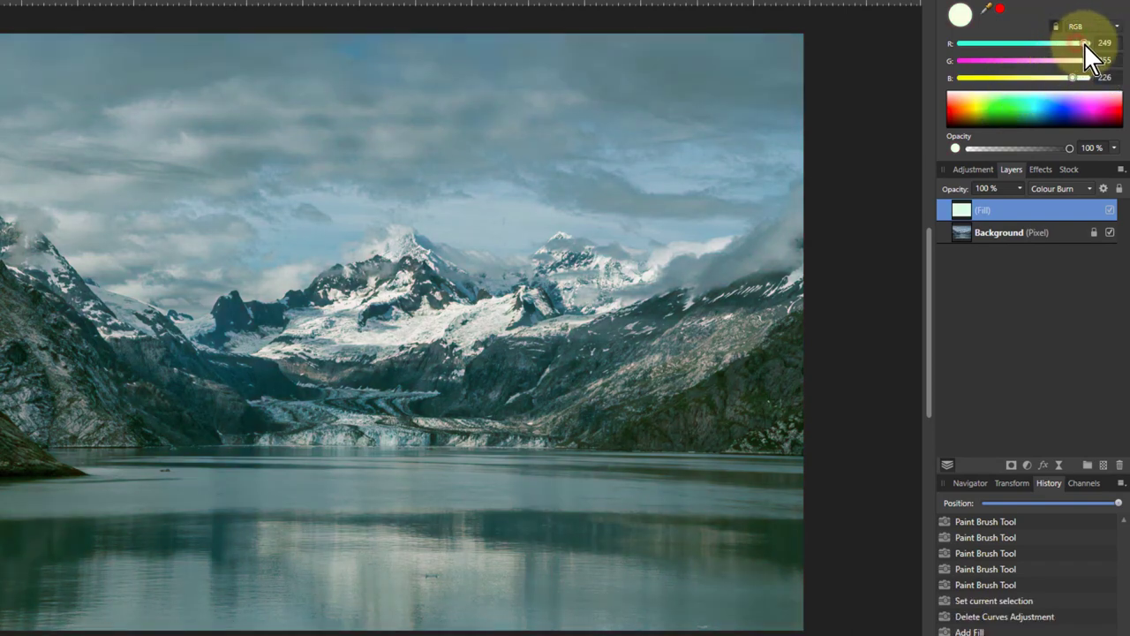
{"action": "left_click_drag", "start_coordinate": [1085, 43], "coordinate": [1056, 79]}
{"action": "left_click", "coordinate": [952, 212]}
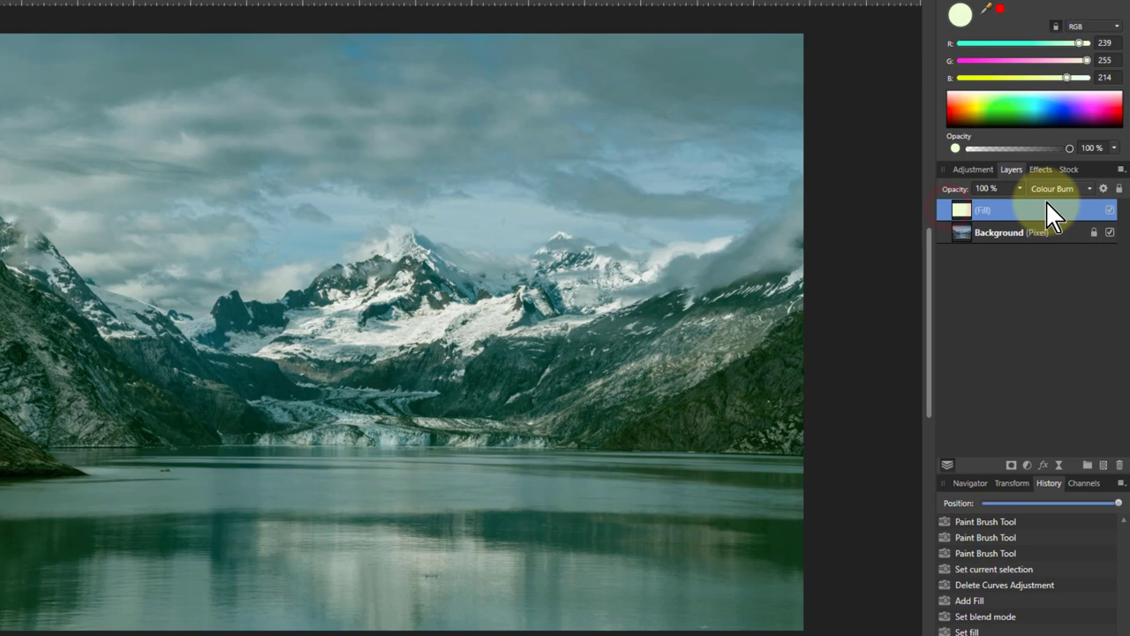
Delete the Fill layer and duplicate the Background layer.
{"action": "key", "text": "Delete"}
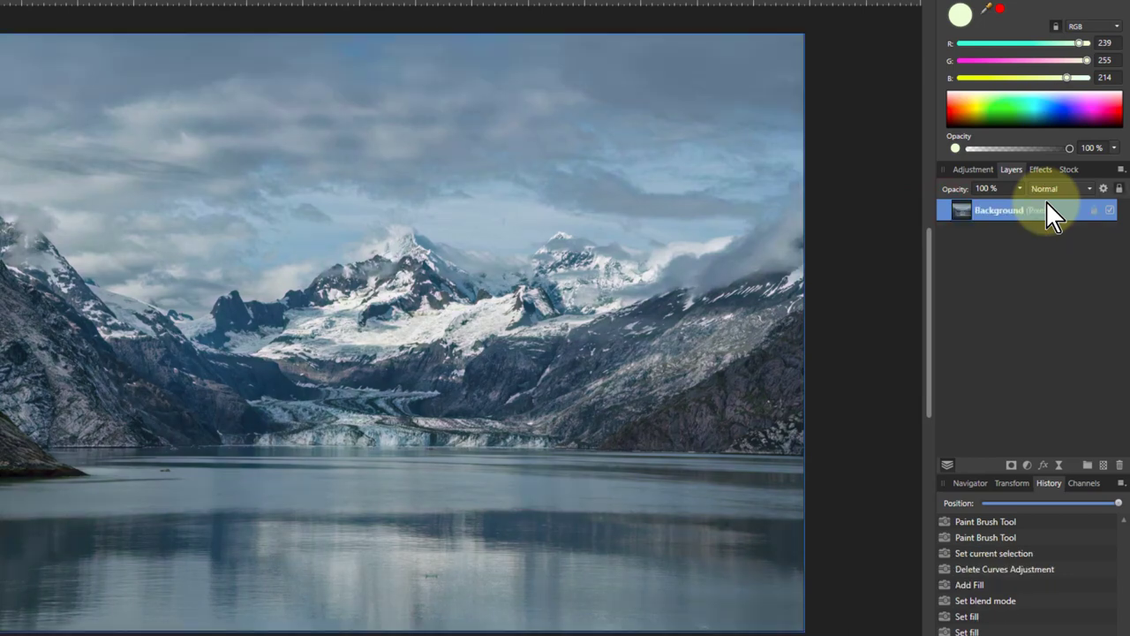
{"action": "left_click", "coordinate": [961, 216]}
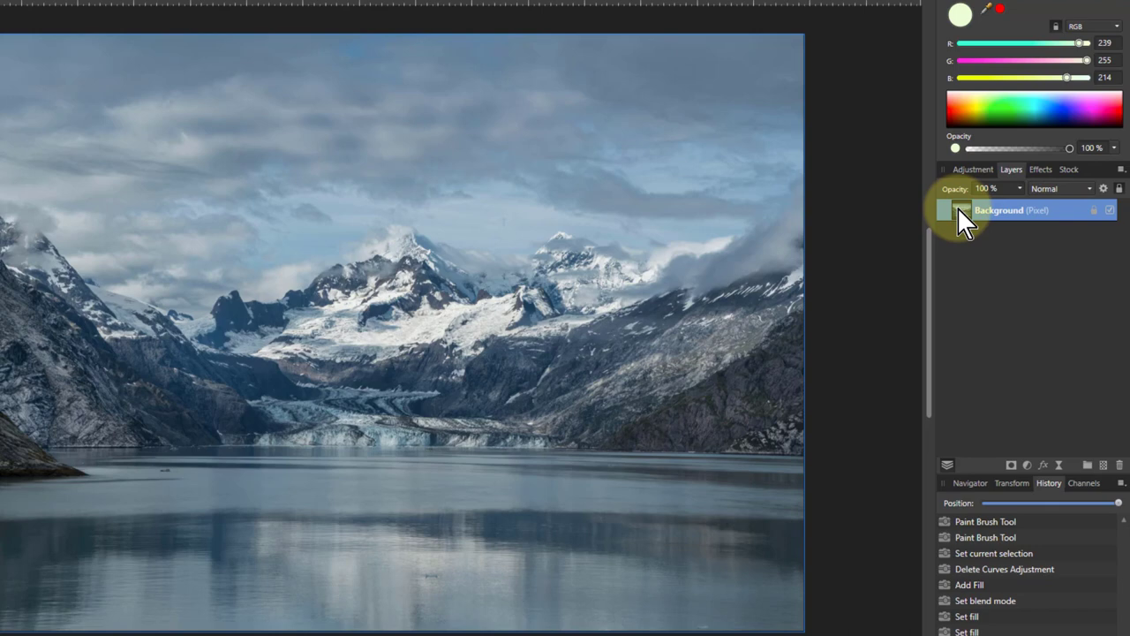
{"action": "key", "text": "ctrl+j"}
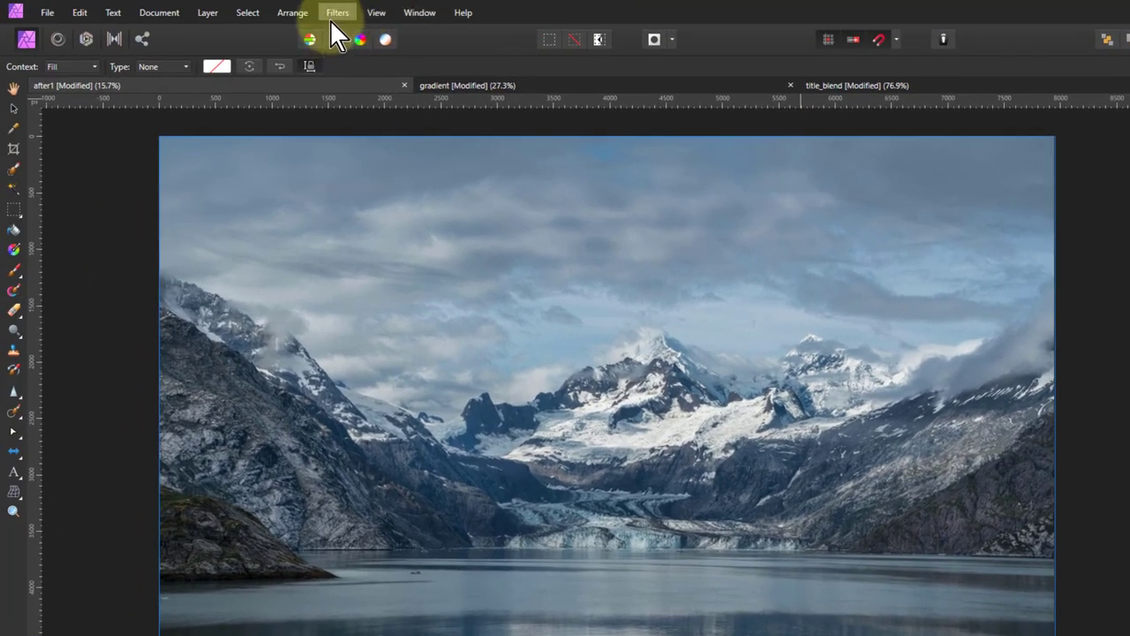
Apply an Average blur to the duplicate and set its blend mode to Colour Burn.
{"action": "left_click", "coordinate": [334, 14]}
{"action": "mouse_move", "coordinate": [295, 45]}
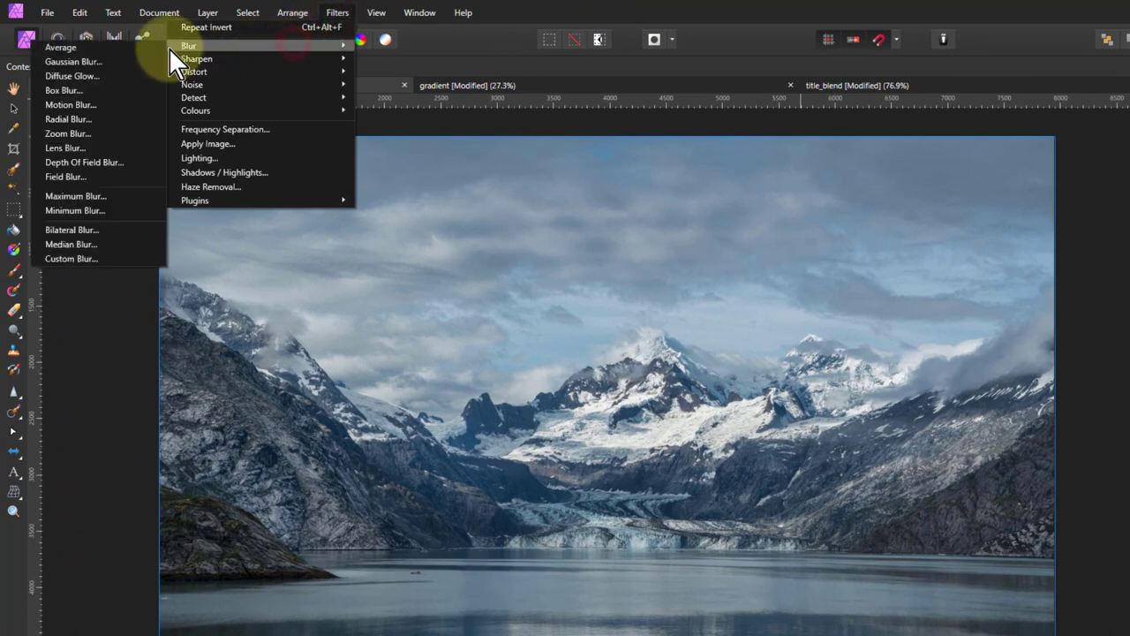
{"action": "left_click", "coordinate": [113, 48]}
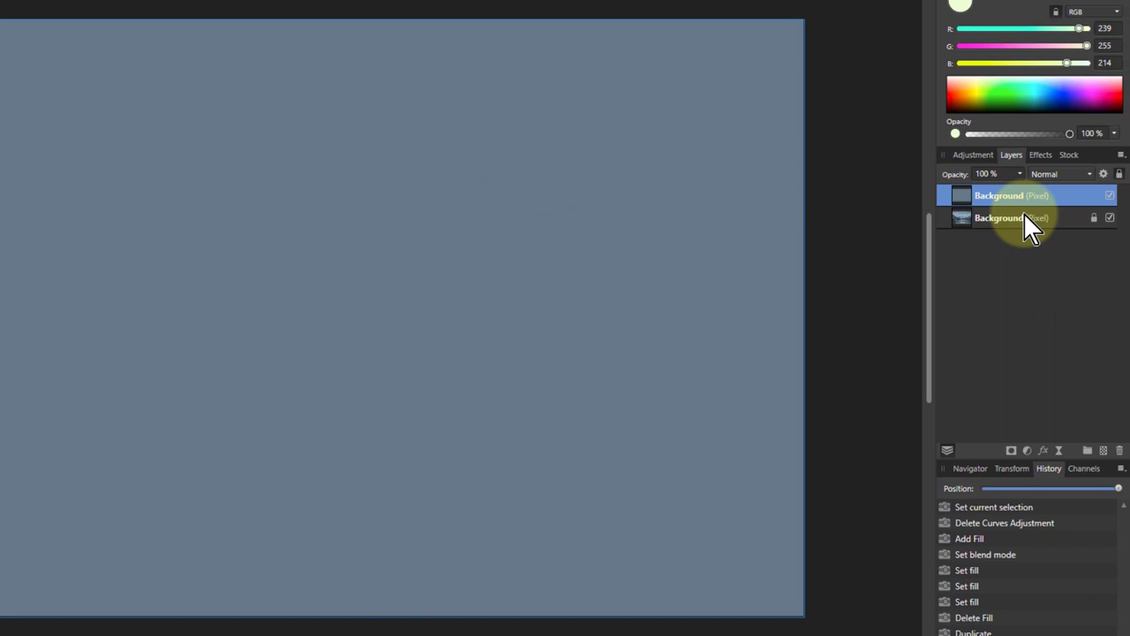
{"action": "left_click", "coordinate": [1039, 173]}
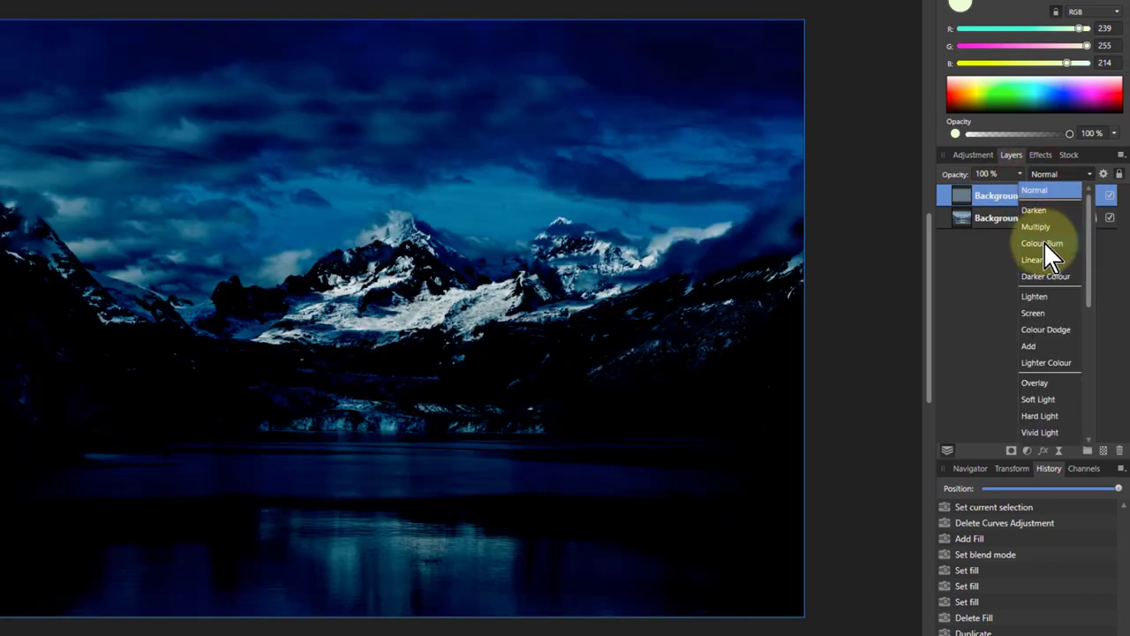
{"action": "left_click", "coordinate": [1044, 243]}
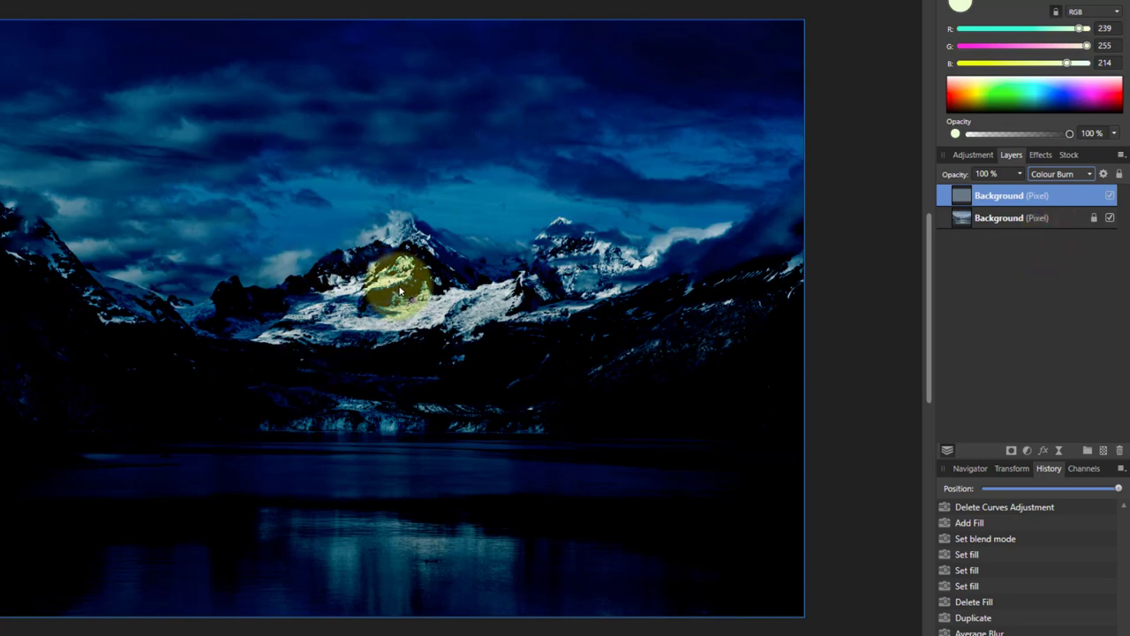
Invert the Average-blurred Colour Burn copy, drop its opacity to 29%, and toggle visibility to compare.
{"action": "left_click", "coordinate": [490, 278]}
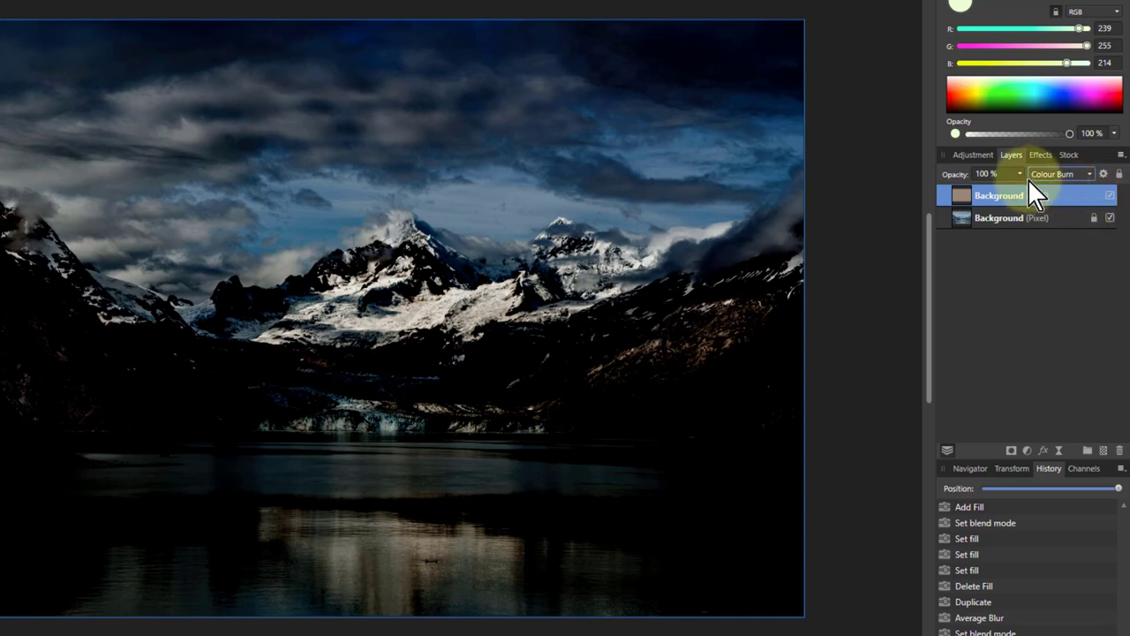
{"action": "left_click_drag", "start_coordinate": [1020, 174], "coordinate": [950, 211]}
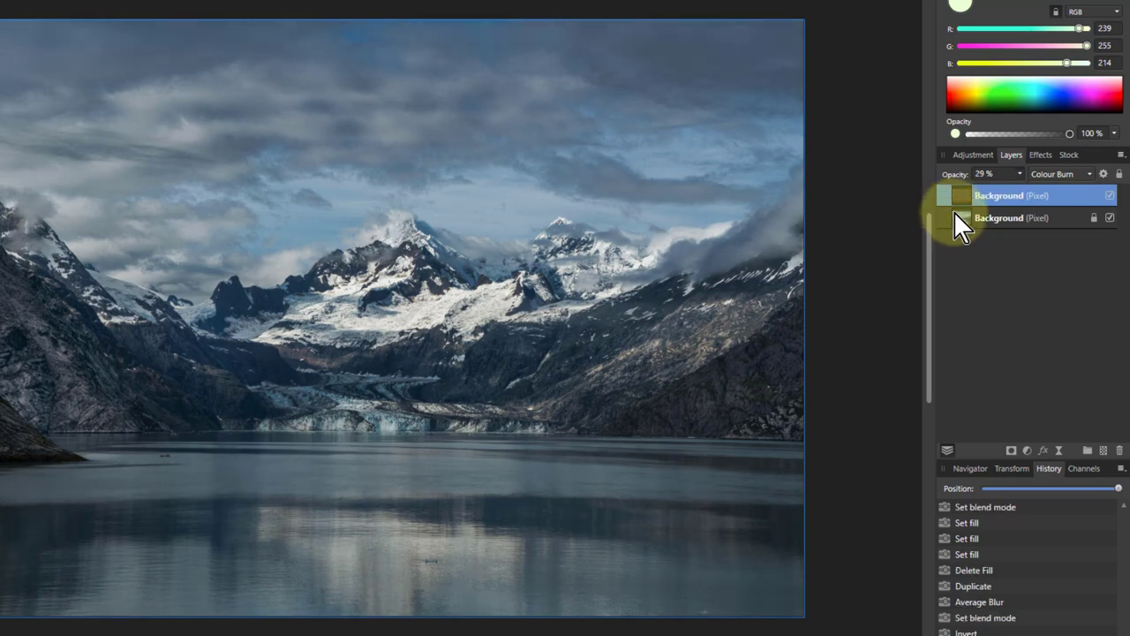
{"action": "left_click", "coordinate": [1109, 196]}
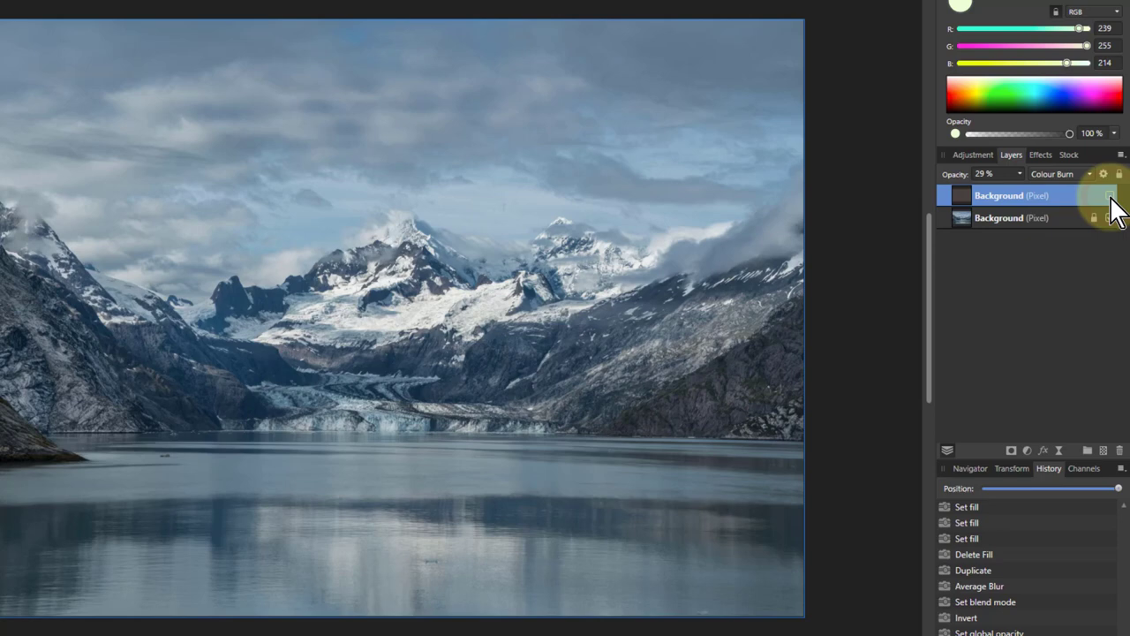
{"action": "left_click", "coordinate": [1109, 196]}
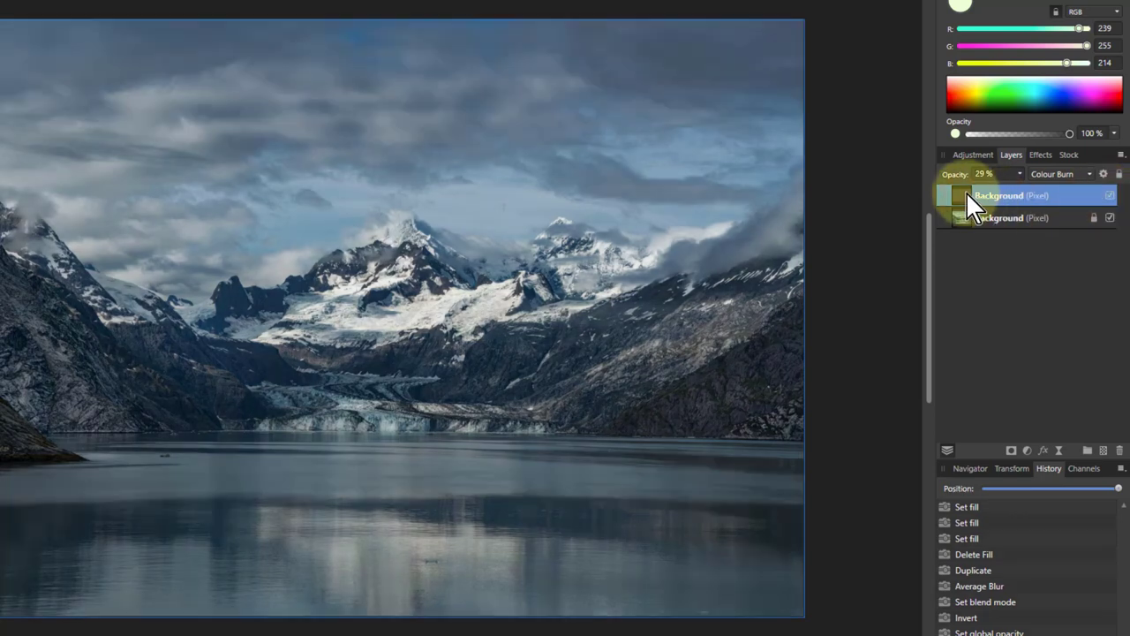